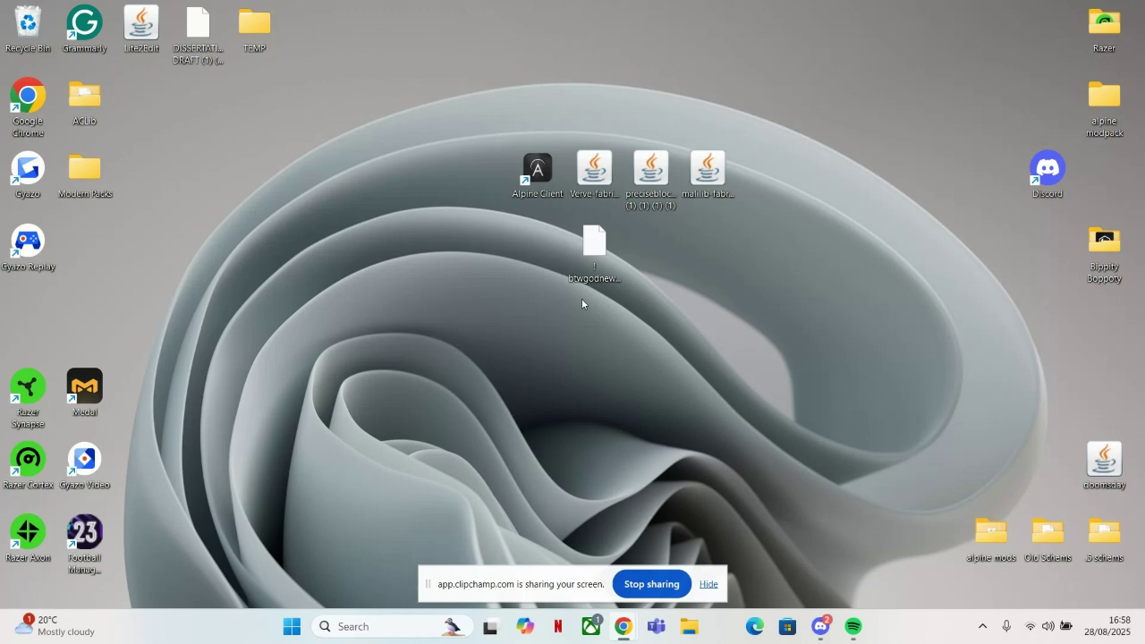
# Step: Move the four mod files lower on the desktop and place the Alpine Client shortcut beside them
pyautogui.moveTo(576, 128); pyautogui.dragTo(715, 343)
pyautogui.moveTo(618, 244)
pyautogui.mouseDown()
pyautogui.moveTo(694, 375)
pyautogui.moveTo(676, 389)
pyautogui.mouseUp()
pyautogui.click(533, 193)
pyautogui.moveTo(532, 192); pyautogui.dragTo(535, 326)
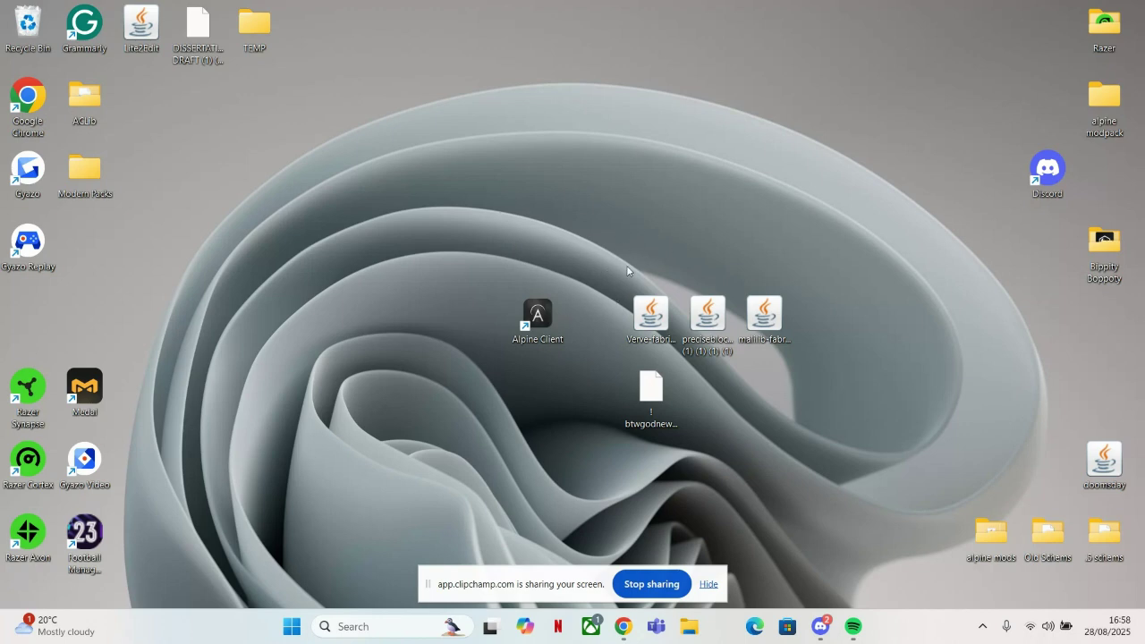
# Step: Select the Verve and btwgodnew files and a nearby group of desktop icons
pyautogui.moveTo(629, 257)
pyautogui.mouseDown()
pyautogui.moveTo(836, 360)
pyautogui.moveTo(644, 411)
pyautogui.moveTo(810, 474)
pyautogui.moveTo(819, 425)
pyautogui.mouseUp()
pyautogui.click(819, 426)
pyautogui.moveTo(730, 487)
pyautogui.mouseDown()
pyautogui.moveTo(869, 299)
pyautogui.moveTo(409, 289)
pyautogui.moveTo(447, 224)
pyautogui.moveTo(698, 413)
pyautogui.moveTo(903, 453)
pyautogui.mouseUp()
pyautogui.click(510, 288)
pyautogui.click(903, 452)
# Step: Group Alpine Client with the three Java files and shift Discord one column right
pyautogui.moveTo(467, 276)
pyautogui.mouseDown()
pyautogui.moveTo(823, 326)
pyautogui.moveTo(503, 353)
pyautogui.moveTo(574, 346)
pyautogui.moveTo(564, 396)
pyautogui.mouseUp()
pyautogui.click(676, 279)
pyautogui.moveTo(423, 258)
pyautogui.mouseDown()
pyautogui.moveTo(948, 333)
pyautogui.moveTo(706, 358)
pyautogui.moveTo(823, 370)
pyautogui.moveTo(786, 340)
pyautogui.moveTo(772, 349)
pyautogui.moveTo(791, 350)
pyautogui.mouseUp()
pyautogui.click(477, 411)
pyautogui.moveTo(1047, 172); pyautogui.dragTo(1104, 171)
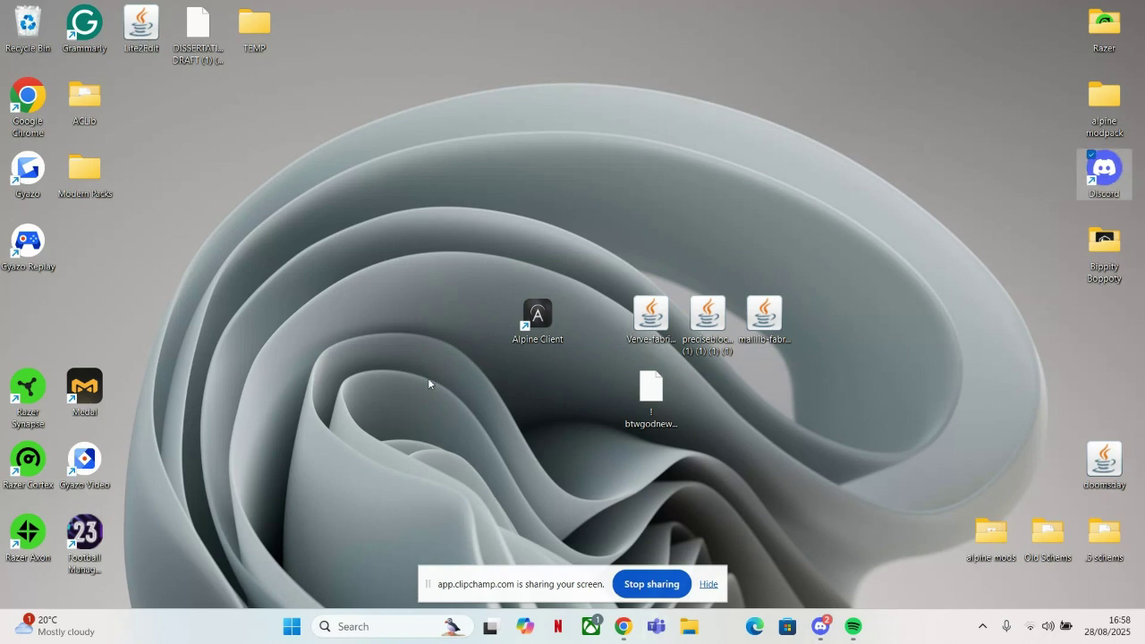
pyautogui.moveTo(467, 331)
pyautogui.mouseDown()
pyautogui.moveTo(499, 328)
pyautogui.moveTo(565, 263)
pyautogui.mouseUp()
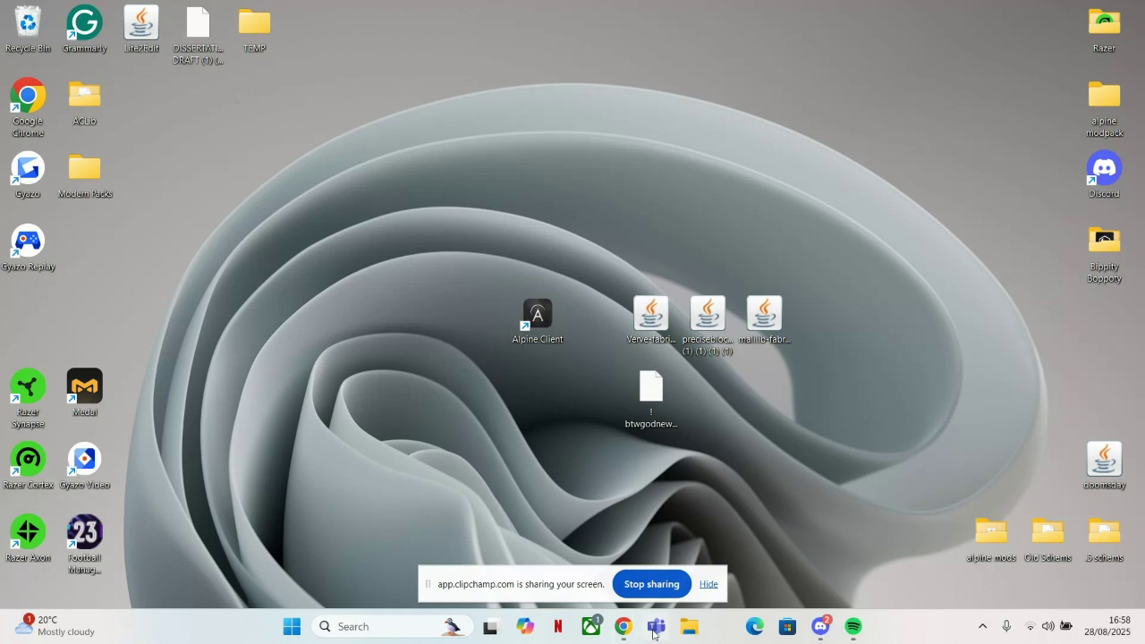
# Step: Download the Windows installer from alpineclient.com and keep the unverified file
pyautogui.moveTo(624, 626)
pyautogui.click(593, 577)
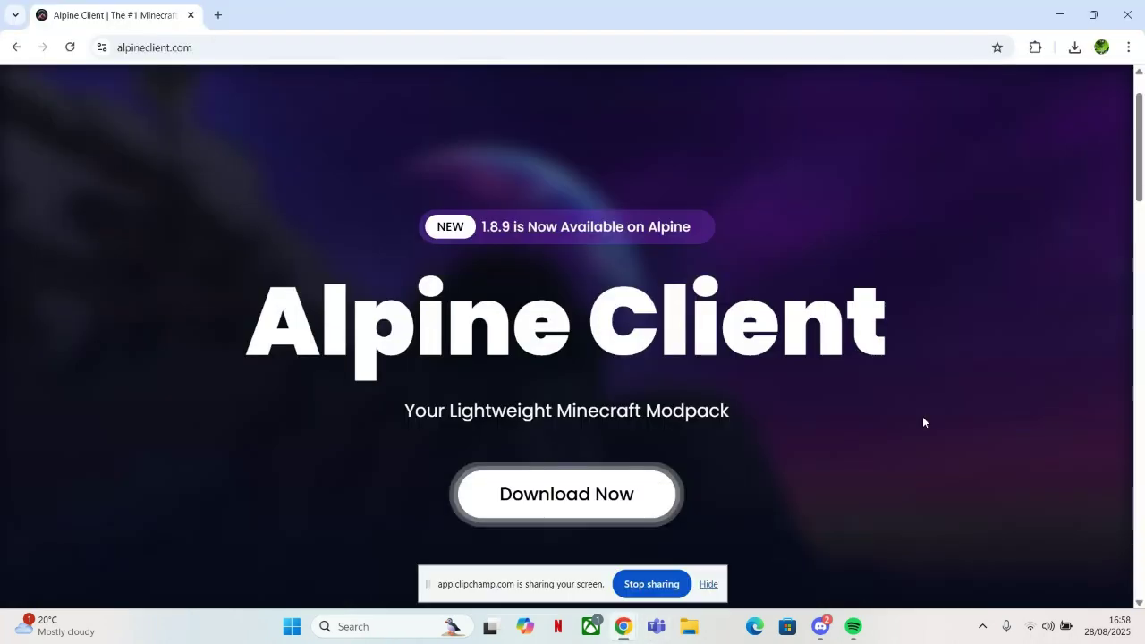
pyautogui.scroll(-5, 317, 210)
pyautogui.scroll(4, 317, 210)
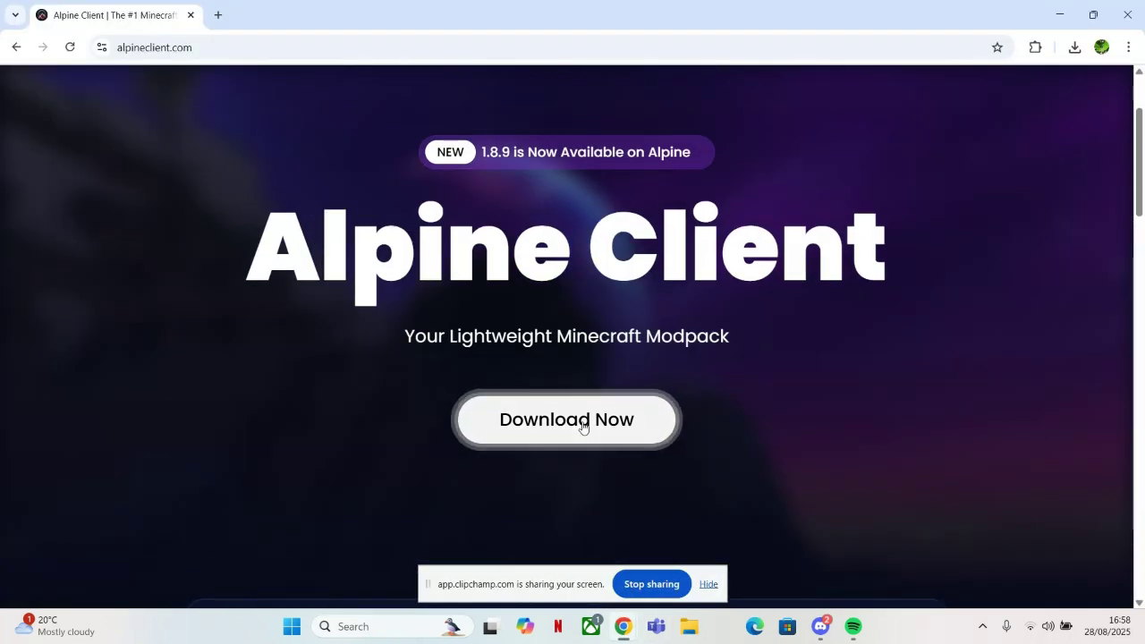
pyautogui.click(583, 424)
pyautogui.scroll(-2, 358, 281)
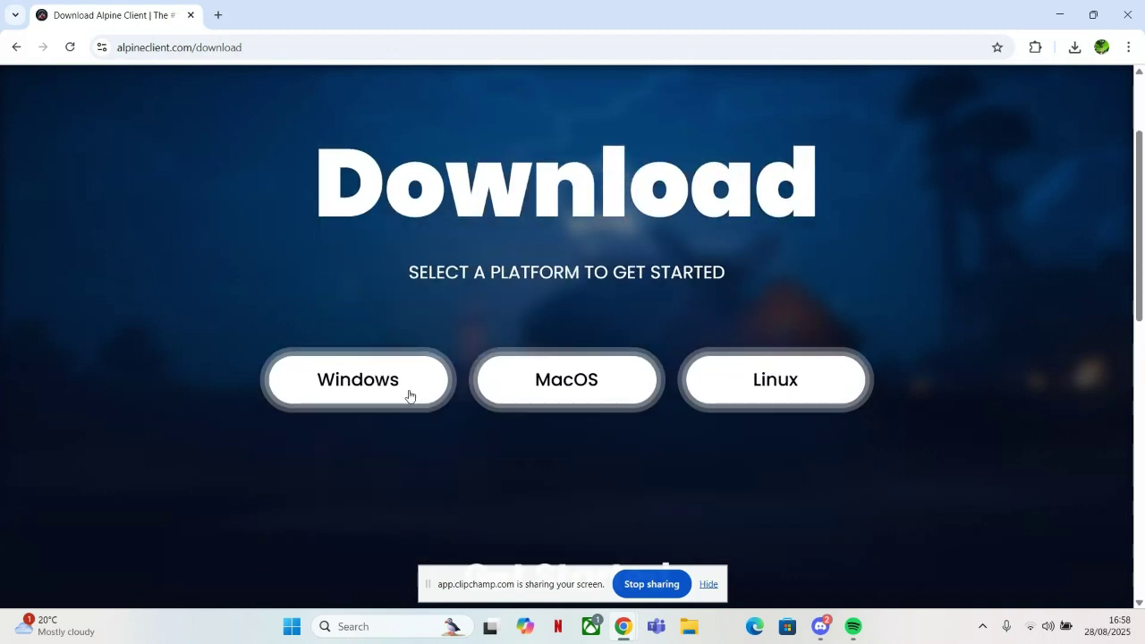
pyautogui.click(407, 451)
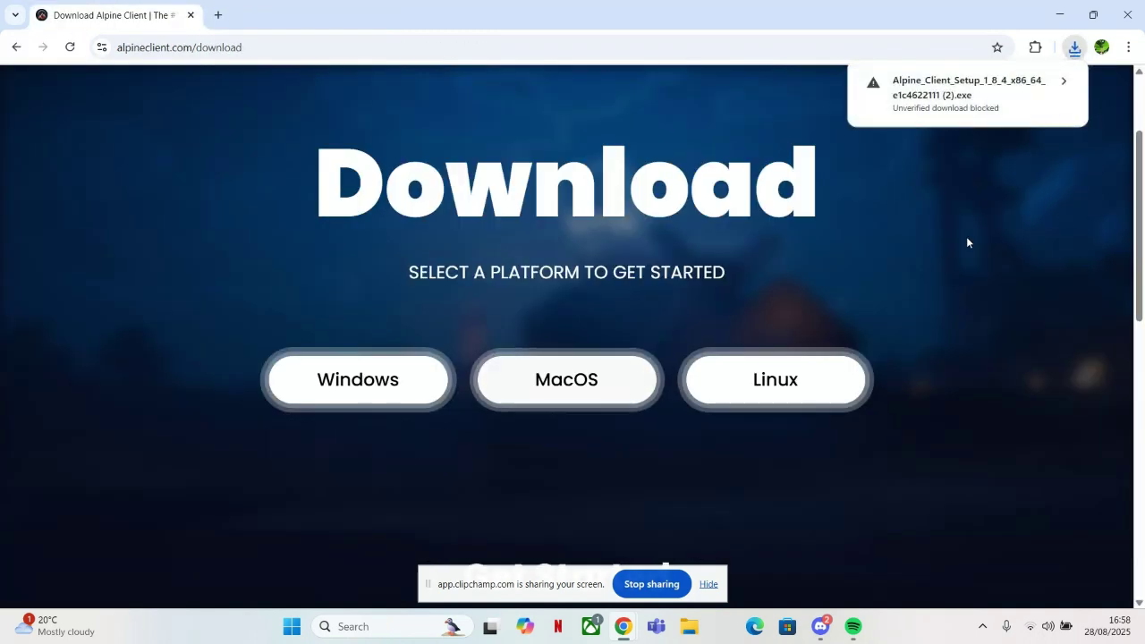
pyautogui.click(995, 79)
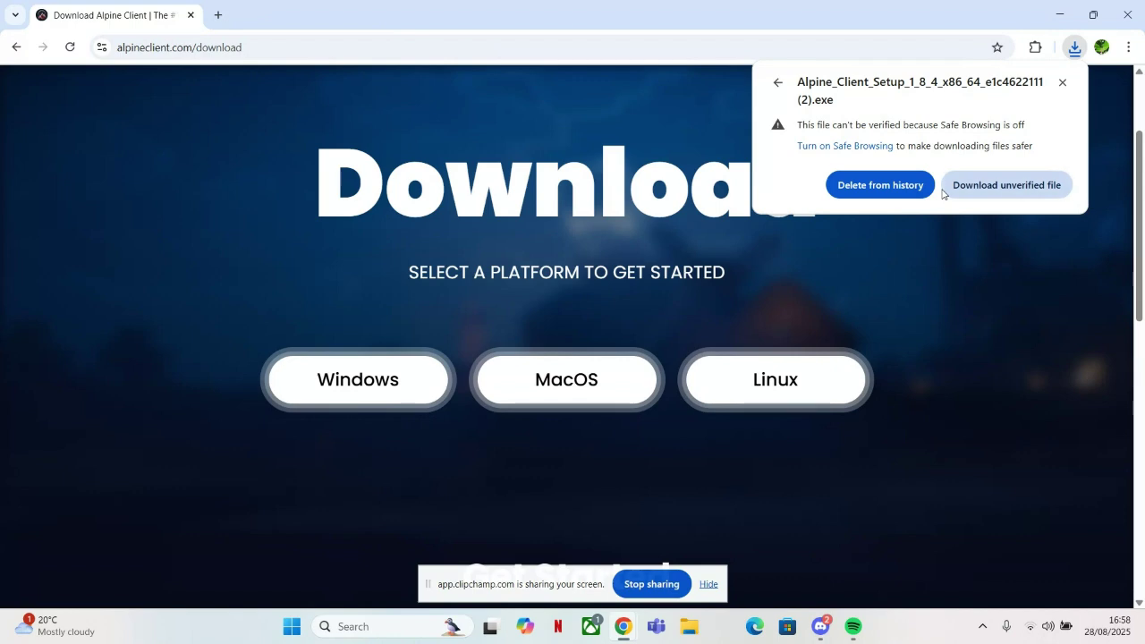
pyautogui.click(992, 186)
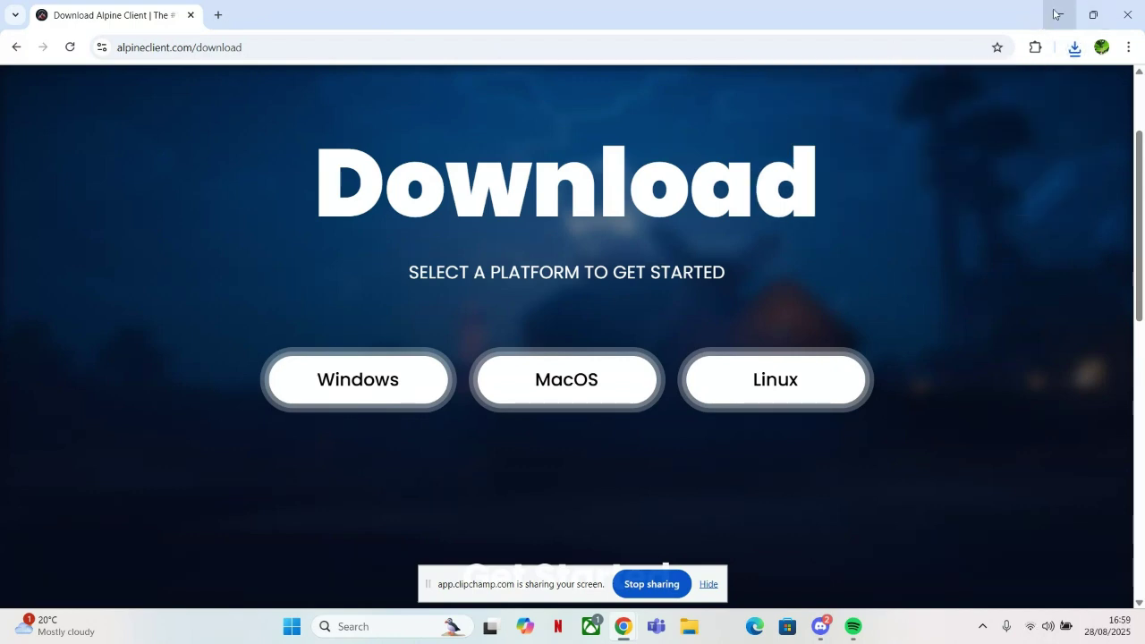
# Step: Minimise Chrome and launch Alpine Client from its desktop shortcut
pyautogui.click(1093, 14)
pyautogui.click(984, 114)
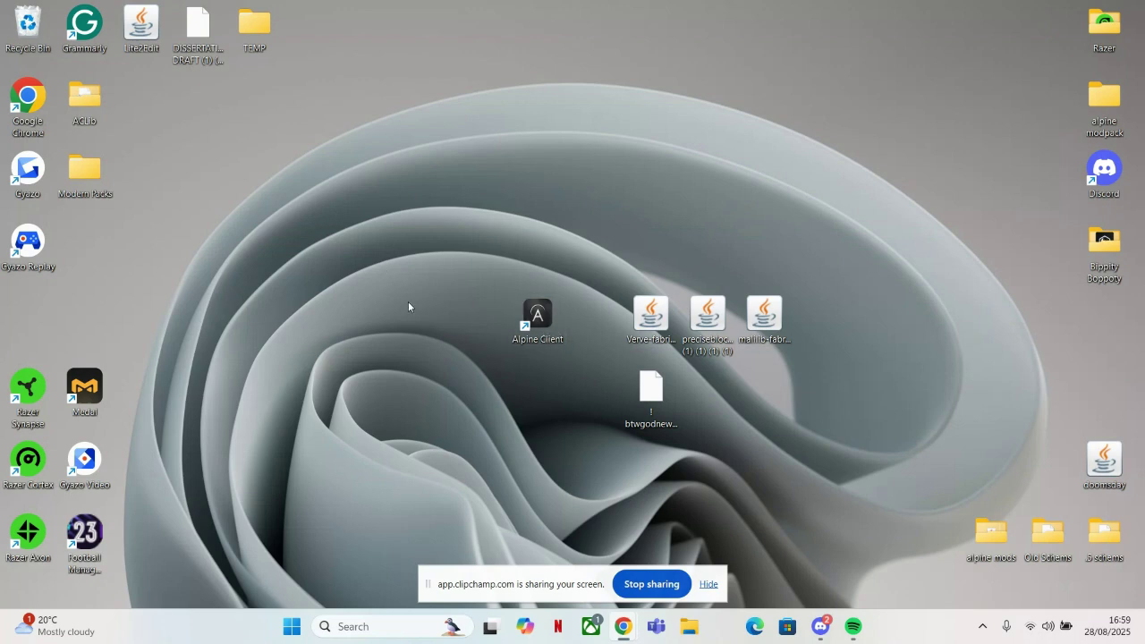
pyautogui.doubleClick(551, 333)
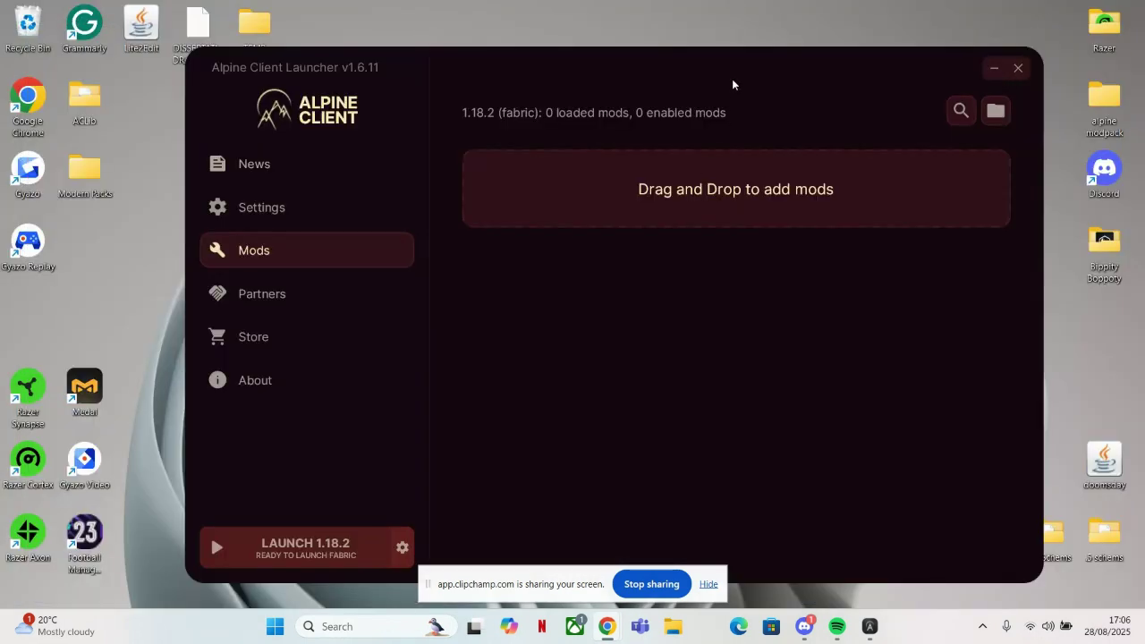
# Step: Position the launcher window at the top of the screen and view the News page
pyautogui.moveTo(734, 84)
pyautogui.mouseDown()
pyautogui.moveTo(707, 95)
pyautogui.moveTo(723, 69)
pyautogui.mouseUp()
pyautogui.click(215, 183)
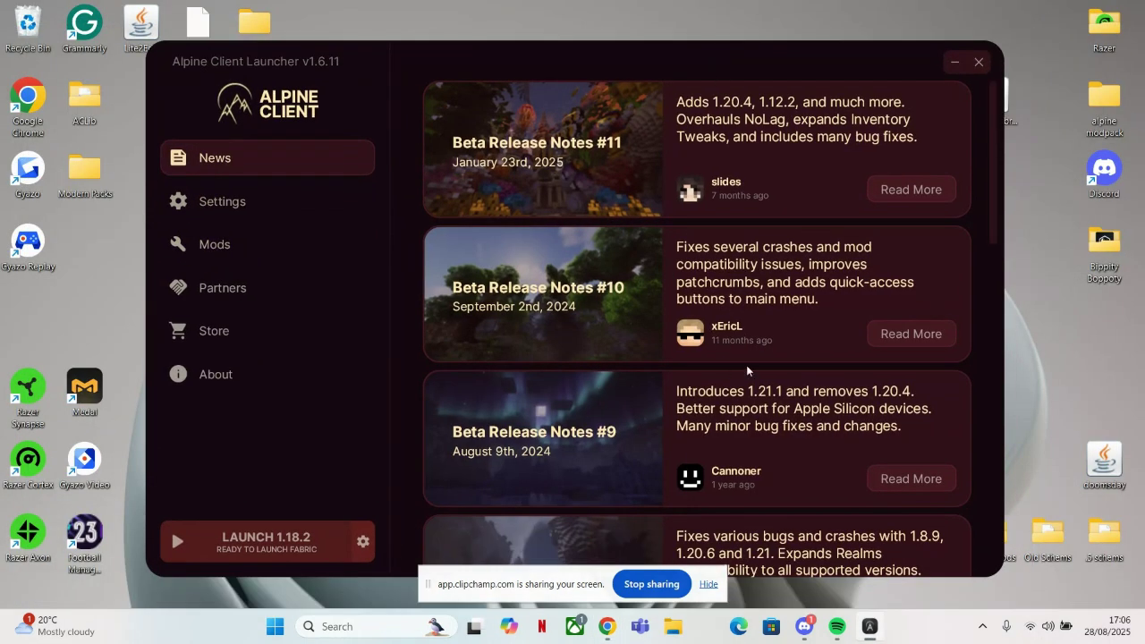
pyautogui.moveTo(796, 70)
pyautogui.mouseDown()
pyautogui.moveTo(769, 54)
pyautogui.moveTo(743, 89)
pyautogui.moveTo(620, 90)
pyautogui.moveTo(730, 391)
pyautogui.mouseUp()
pyautogui.moveTo(537, 314); pyautogui.dragTo(1042, 250)
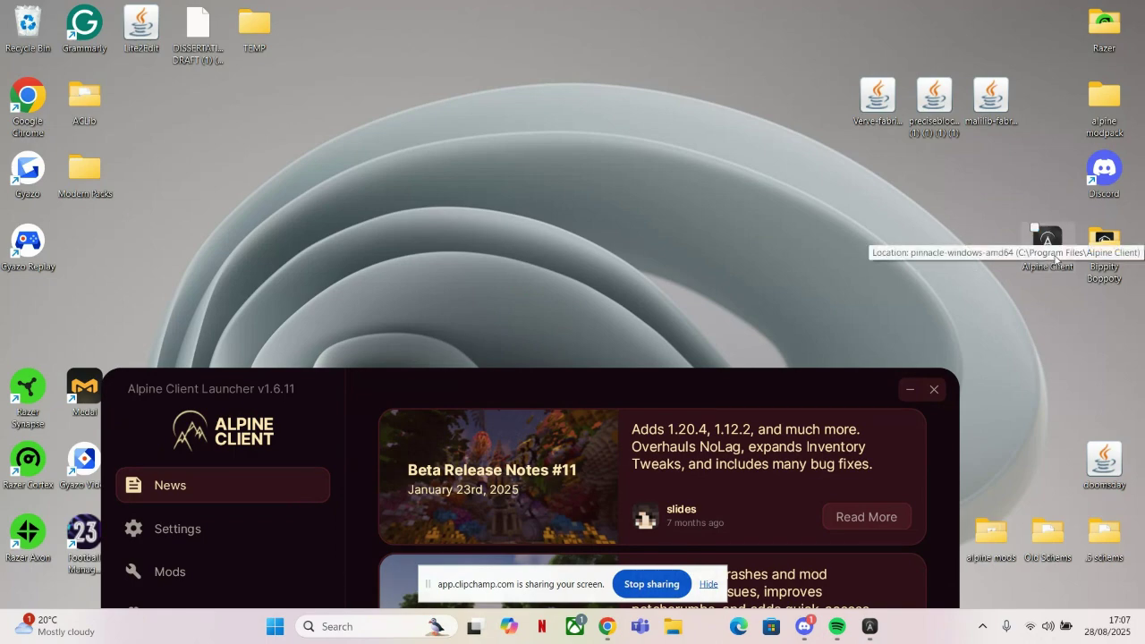
pyautogui.moveTo(762, 388)
pyautogui.mouseDown()
pyautogui.moveTo(743, 188)
pyautogui.moveTo(760, 54)
pyautogui.moveTo(709, 79)
pyautogui.mouseUp()
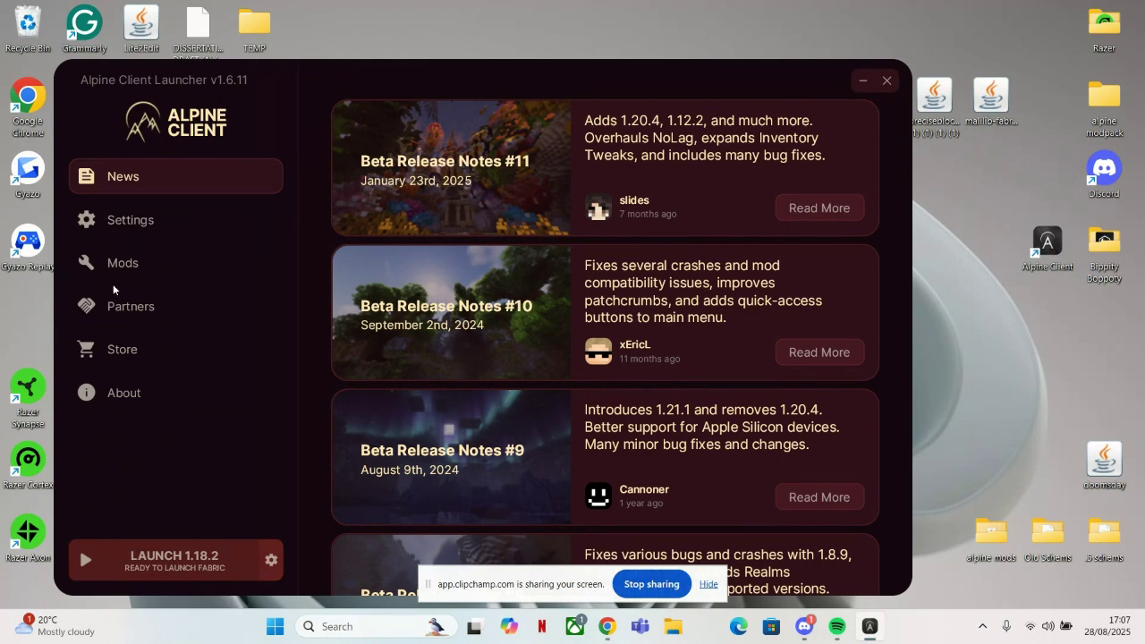
# Step: Check the game version list without changes, then show the 1.18.2 Fabric Mods page
pyautogui.click(141, 266)
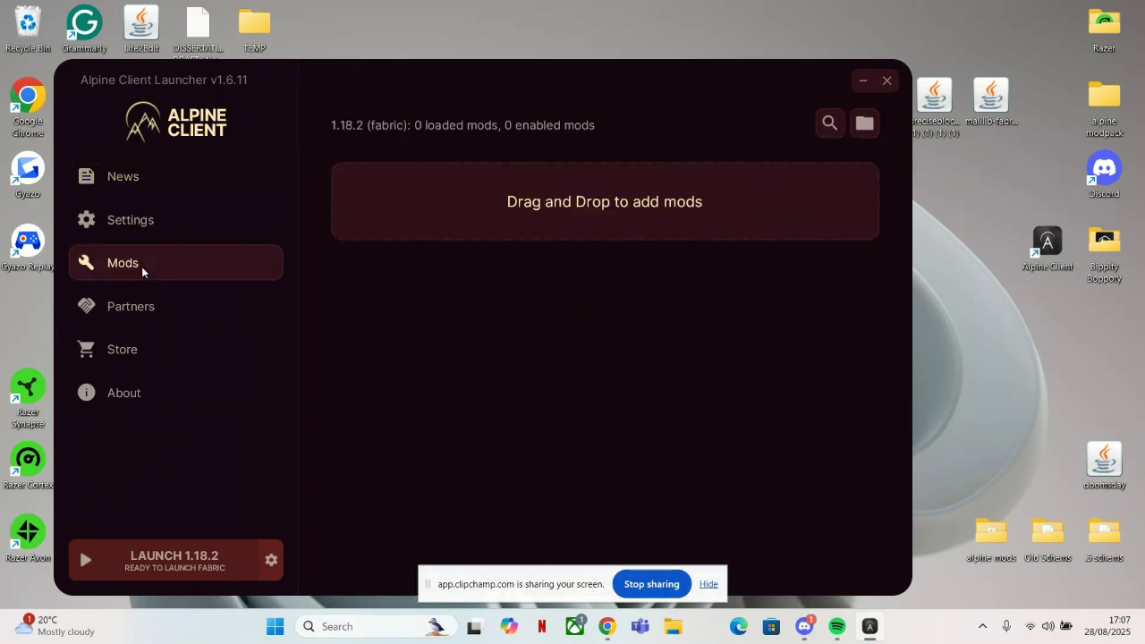
pyautogui.click(143, 174)
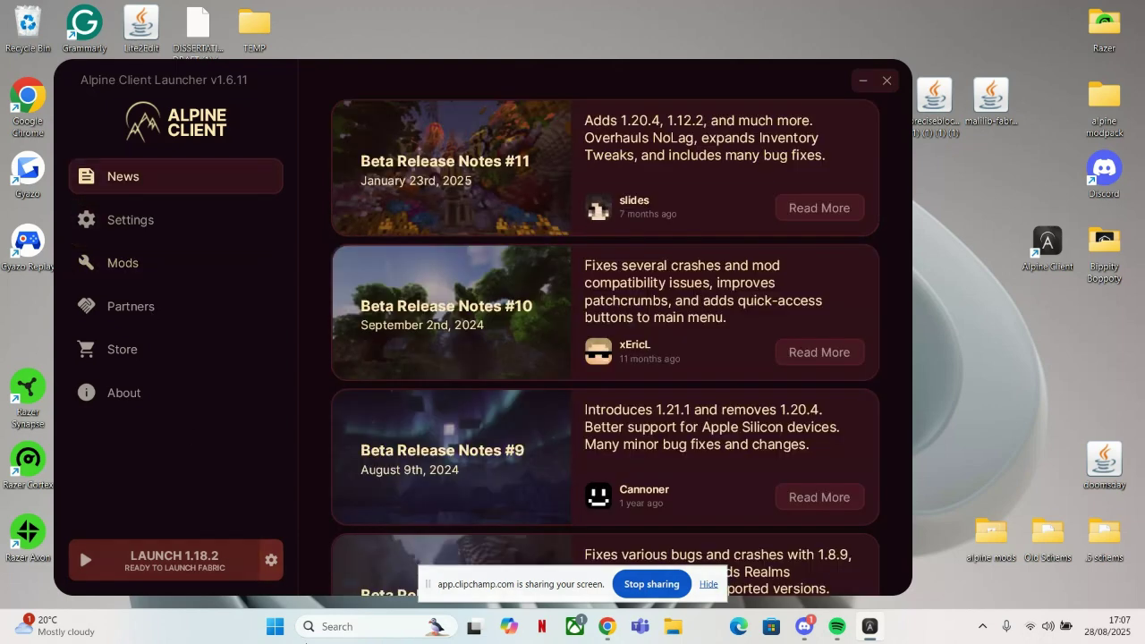
pyautogui.click(272, 564)
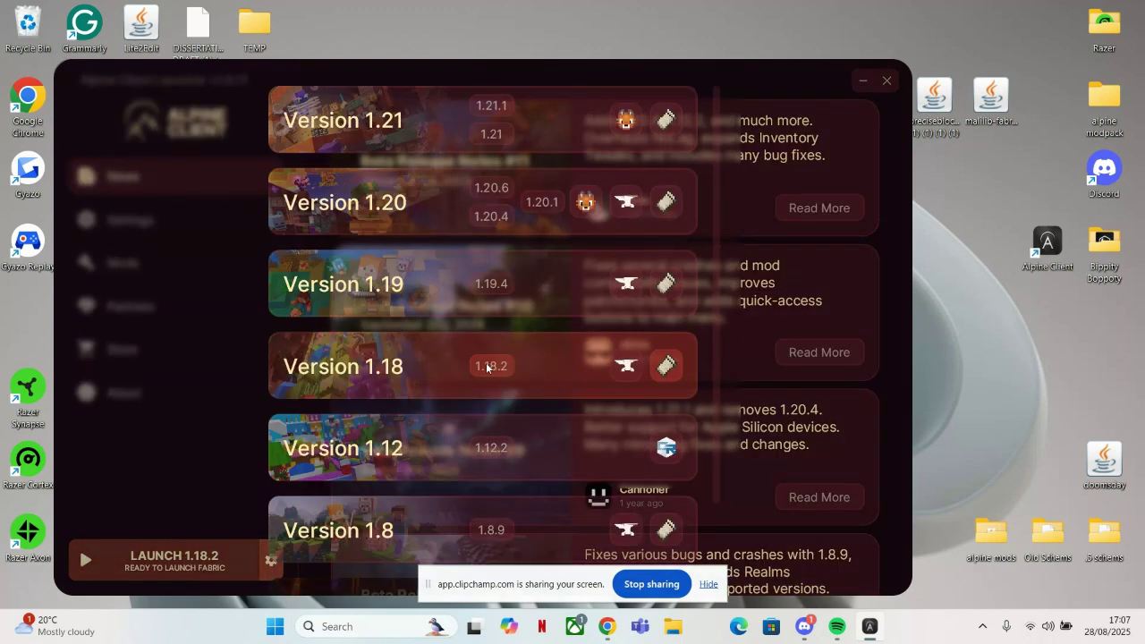
pyautogui.click(667, 367)
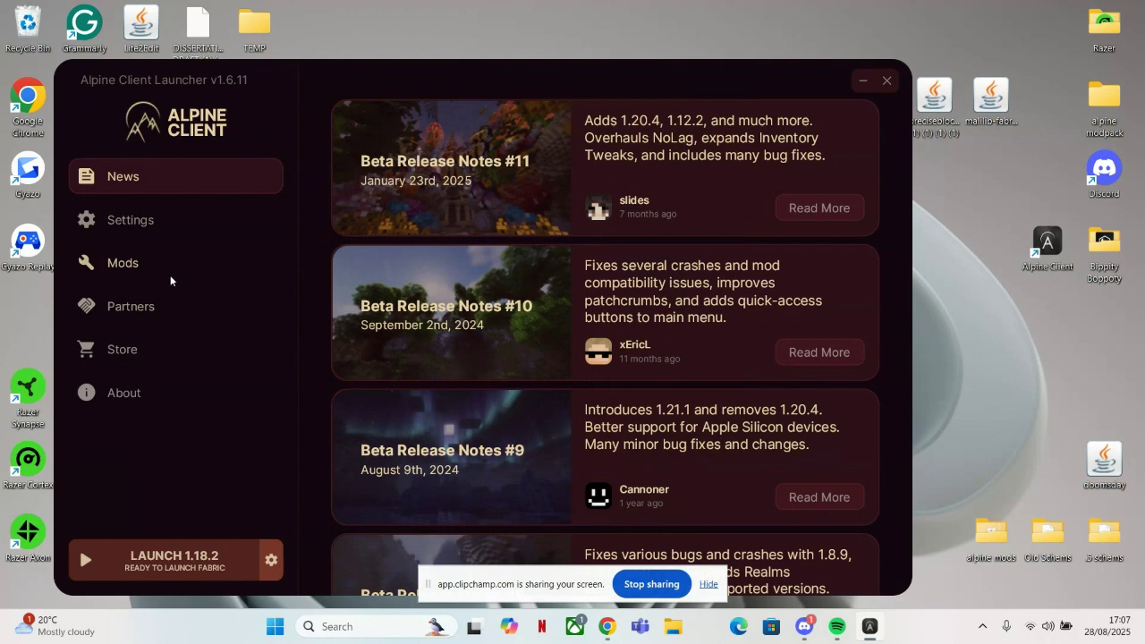
pyautogui.click(168, 268)
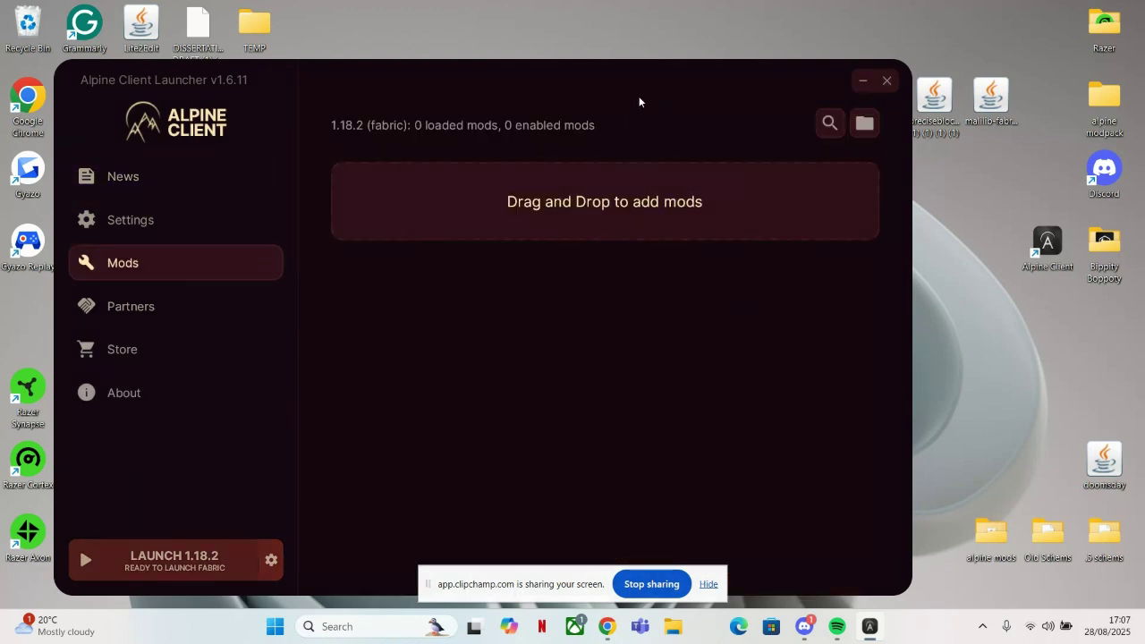
# Step: Drag the MaLiLib, PreciseBlockPlacing and Verve Client .jar files into the launcher's mod area
pyautogui.moveTo(668, 77); pyautogui.dragTo(549, 89)
pyautogui.moveTo(823, 58); pyautogui.dragTo(1032, 134)
pyautogui.click(958, 203)
pyautogui.moveTo(488, 112)
pyautogui.mouseDown()
pyautogui.moveTo(583, 80)
pyautogui.moveTo(505, 101)
pyautogui.mouseUp()
pyautogui.moveTo(840, 56); pyautogui.dragTo(1015, 160)
pyautogui.moveTo(936, 109); pyautogui.dragTo(645, 190)
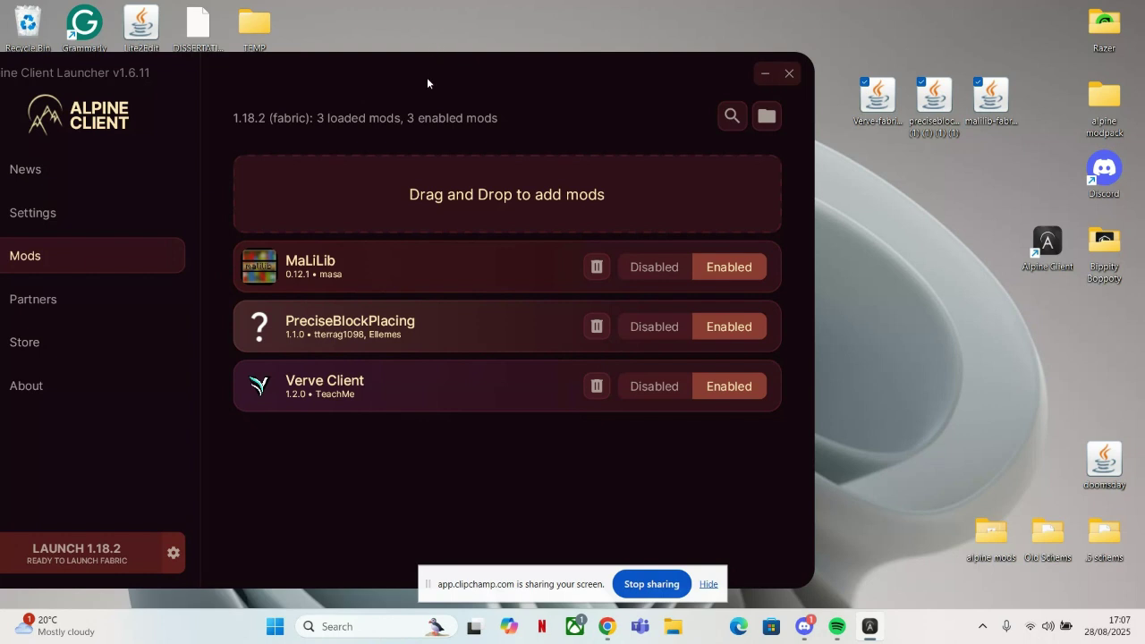
pyautogui.moveTo(427, 76); pyautogui.dragTo(495, 68)
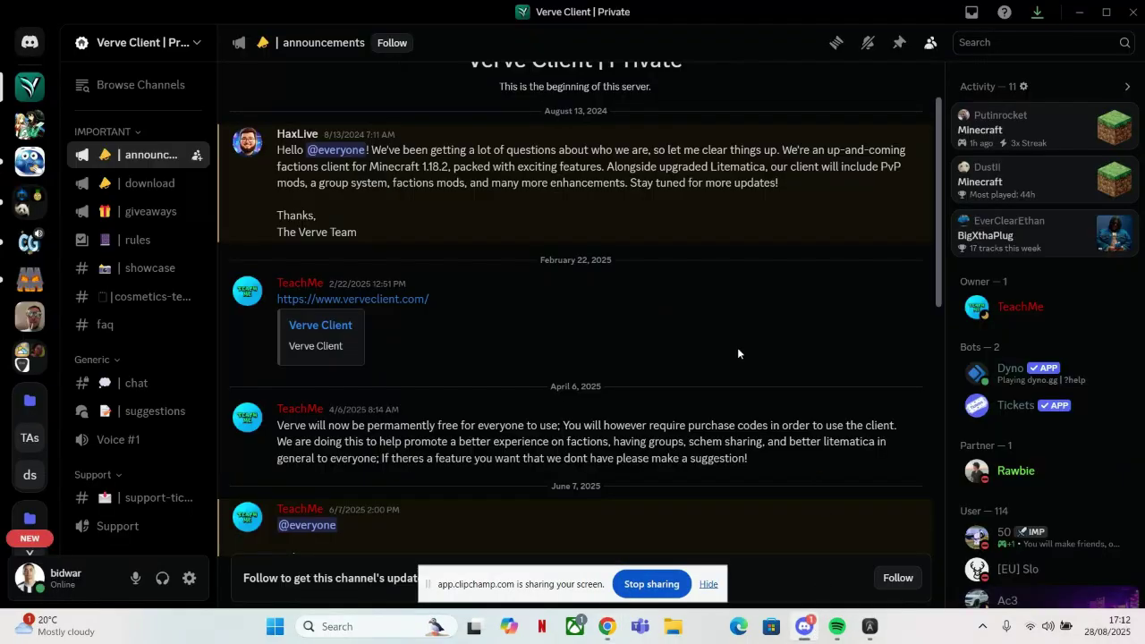
# Step: Read the Verve Client announcements, including the 'Verve is now free' line, then open #support-tickets
pyautogui.scroll(-3, 663, 306)
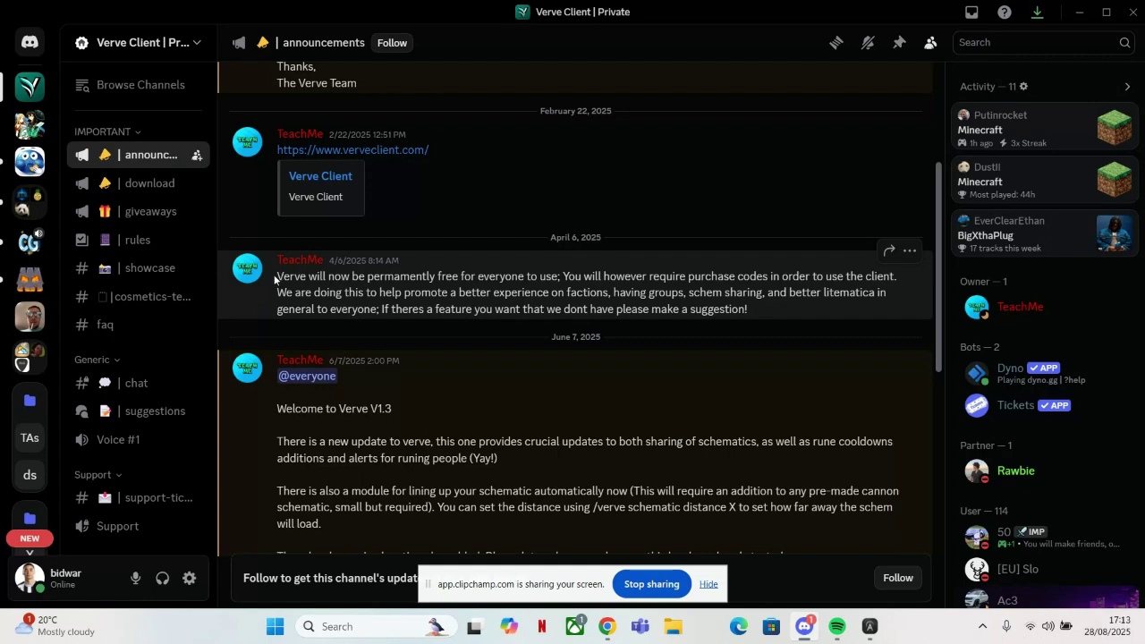
pyautogui.scroll(-2, 396, 338)
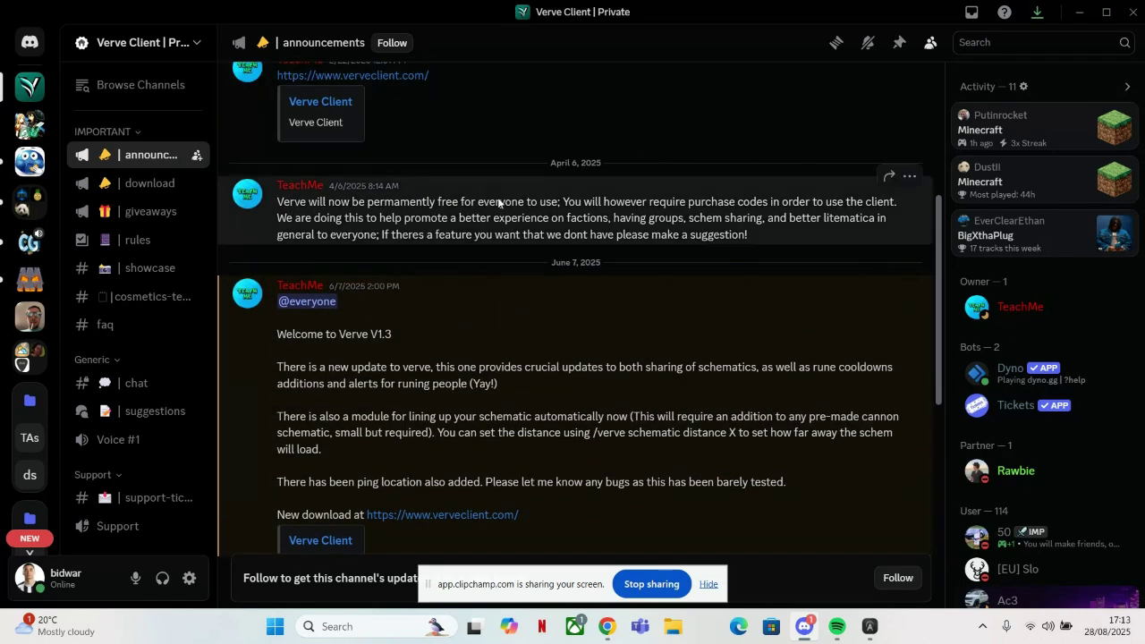
pyautogui.moveTo(277, 202); pyautogui.dragTo(558, 203)
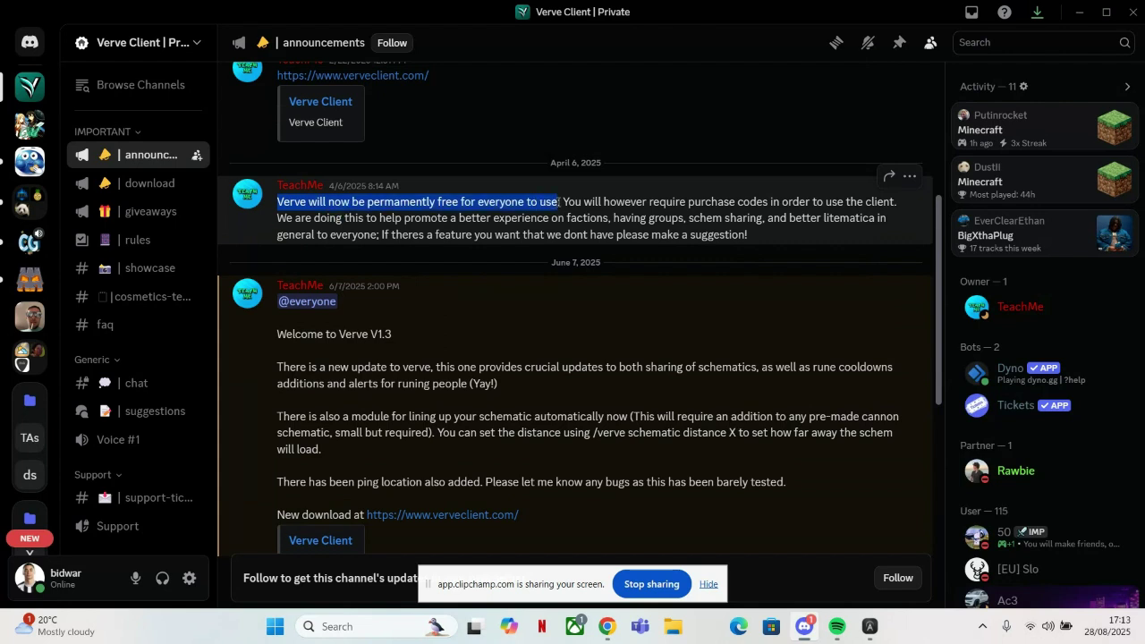
pyautogui.click(438, 202)
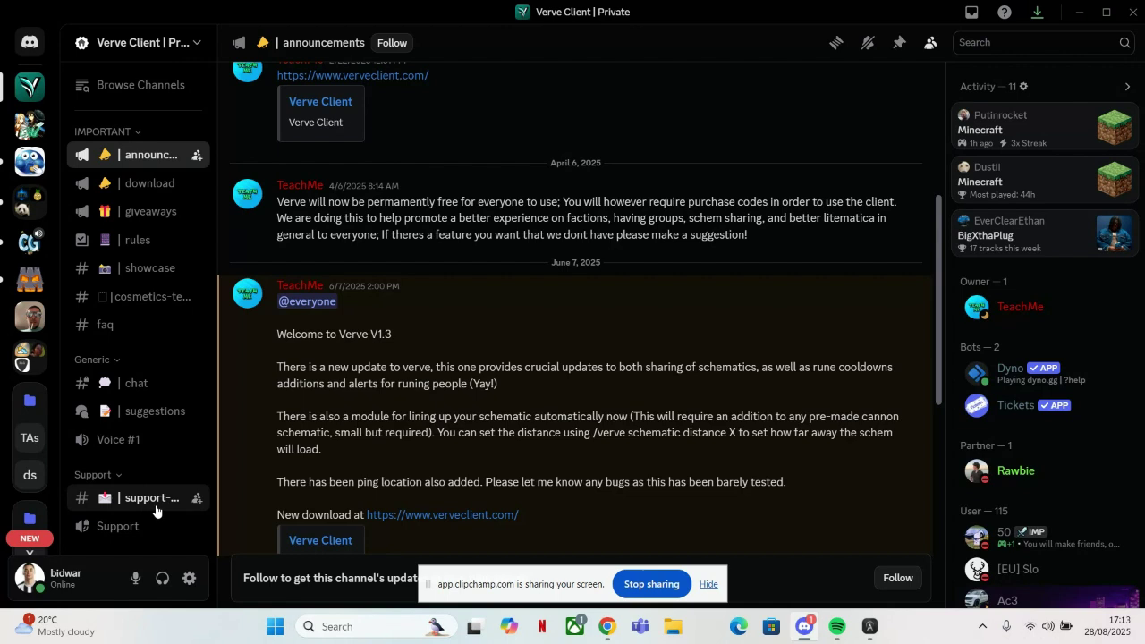
pyautogui.click(140, 501)
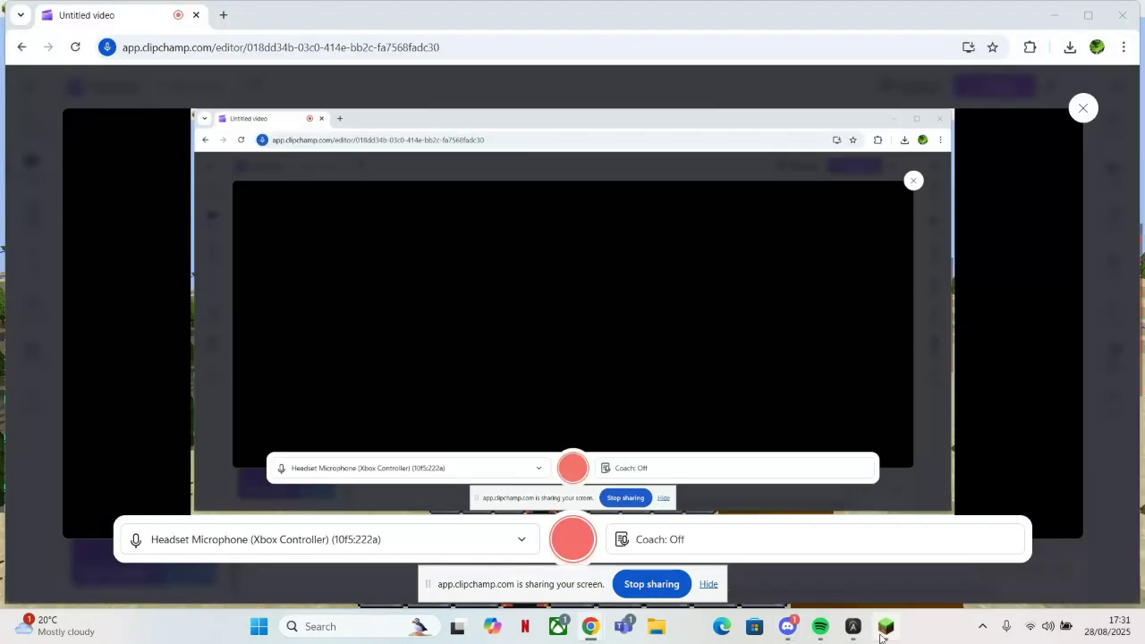
# Step: Fly east across the desert past the cacti and open the Litematica menu with M
pyautogui.click(882, 633)
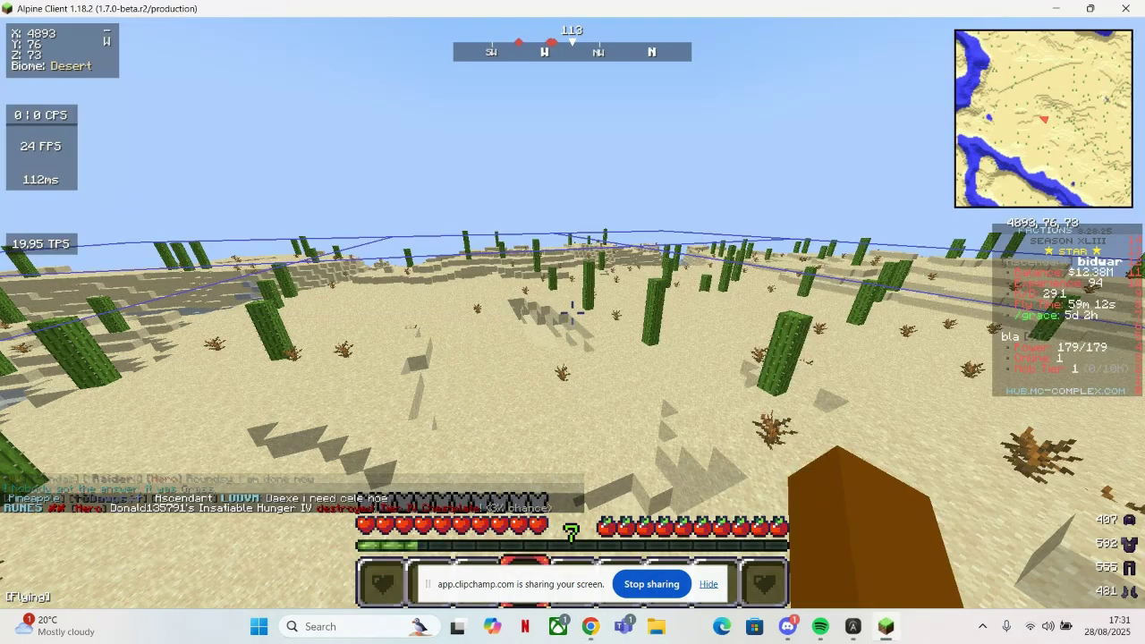
pyautogui.press('d')
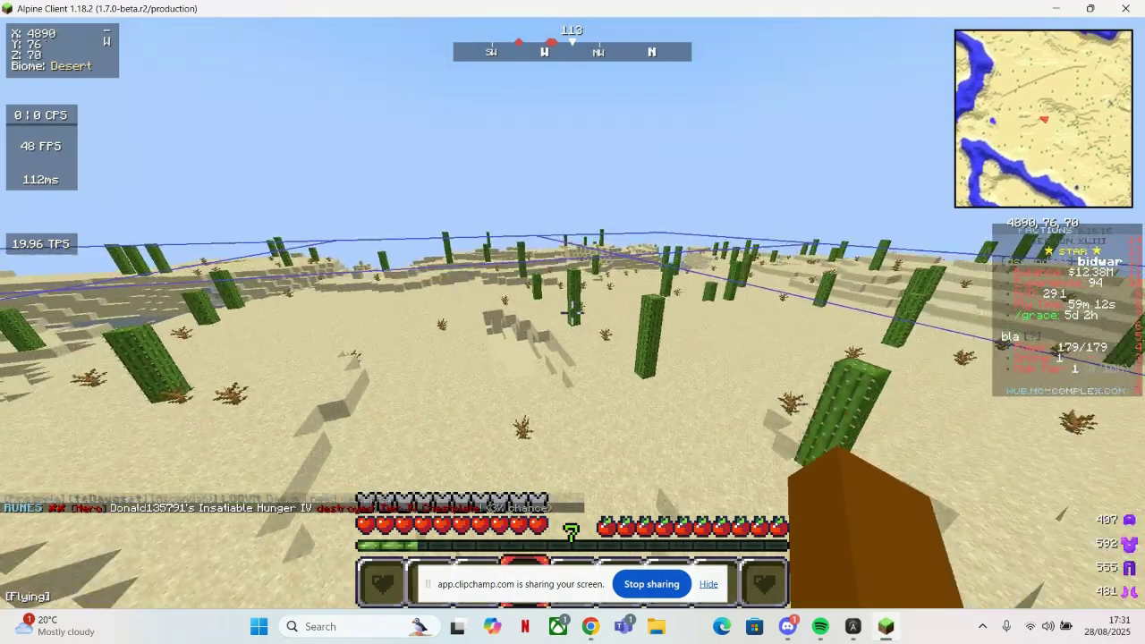
pyautogui.press('w')
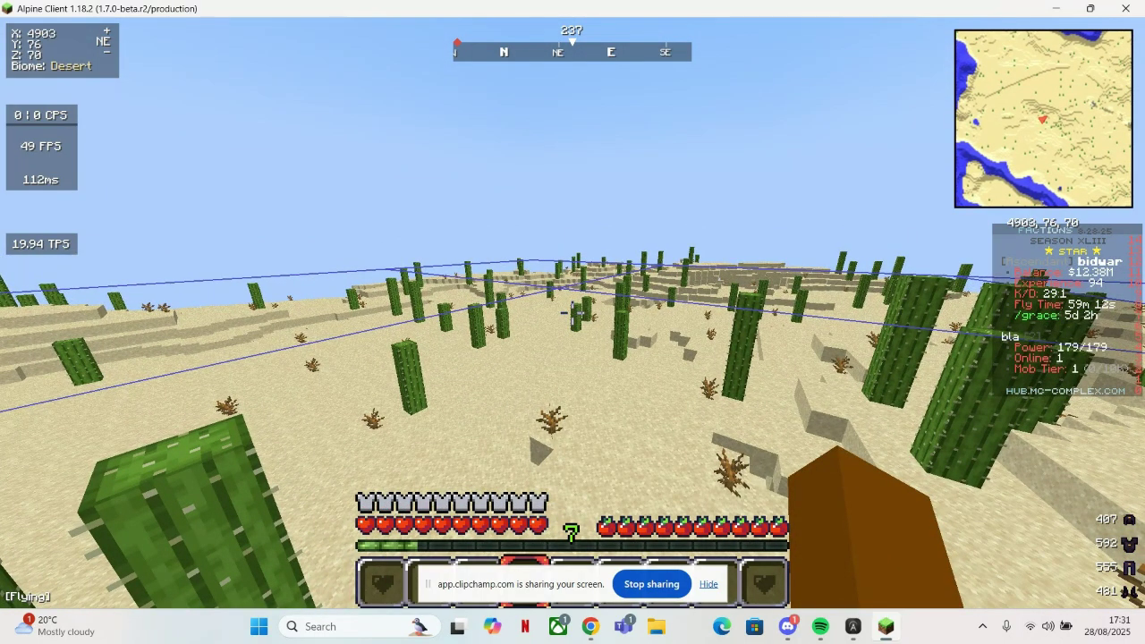
pyautogui.press('w')
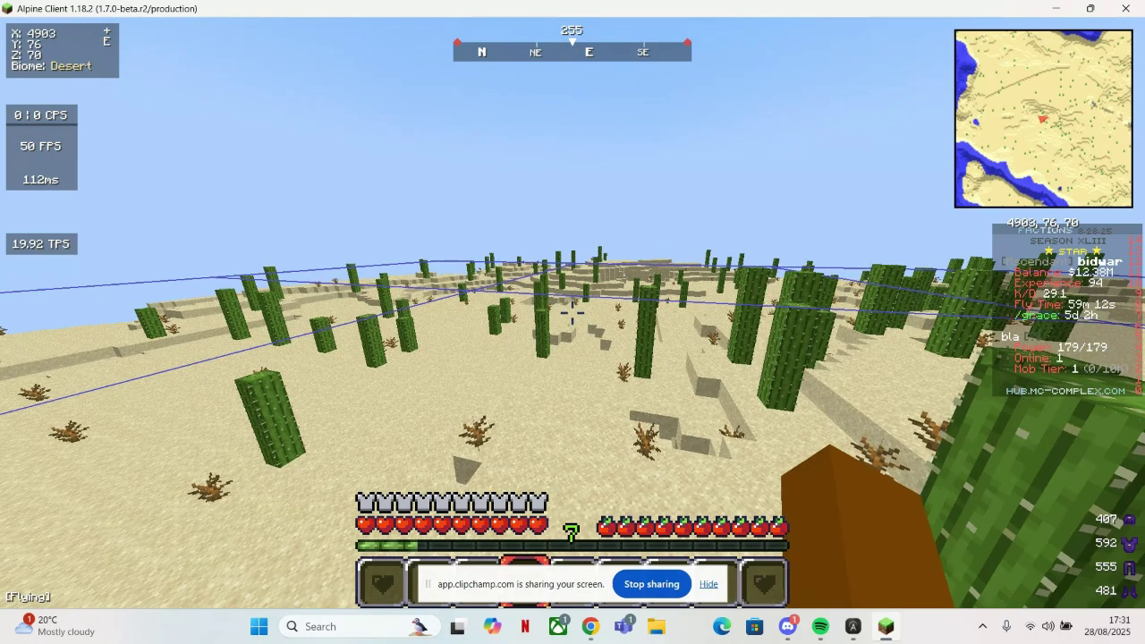
pyautogui.press('w')
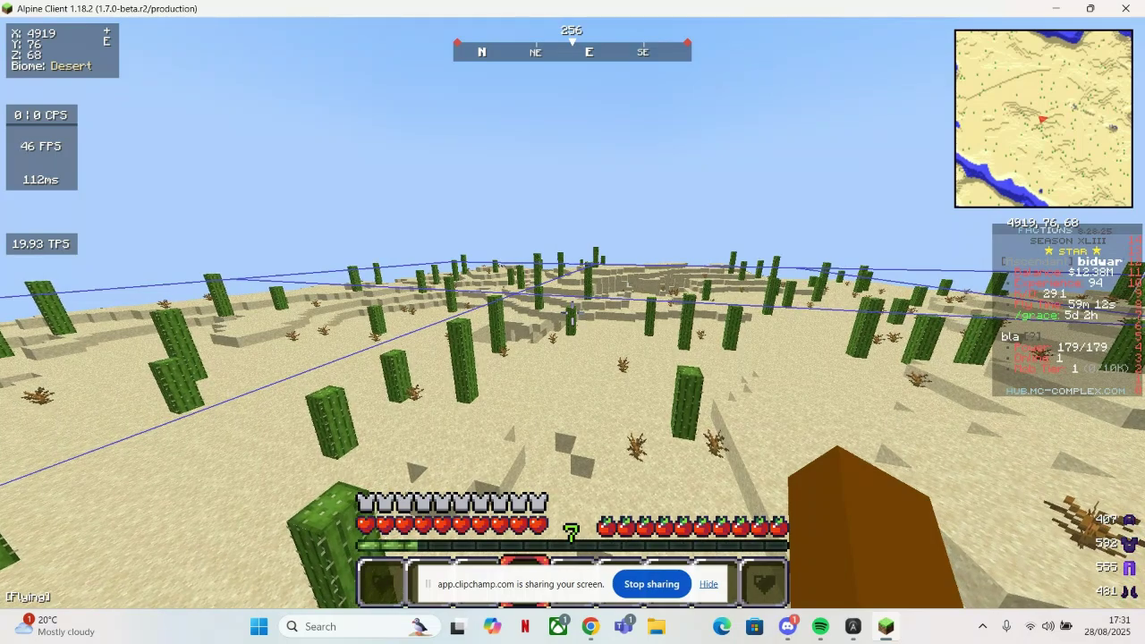
pyautogui.press('m')
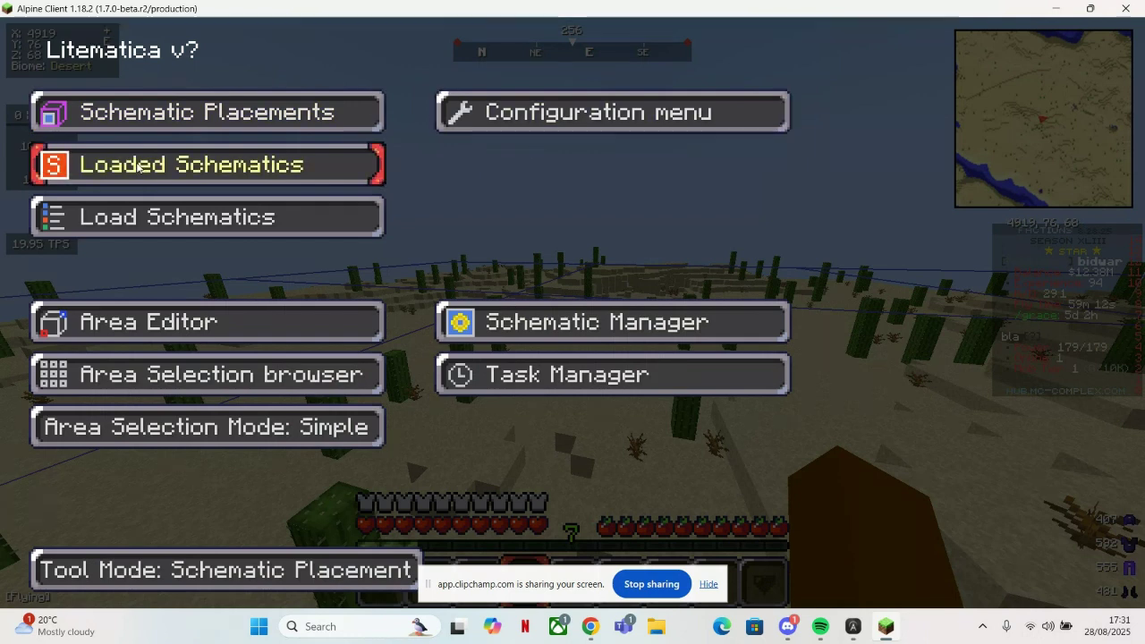
# Step: Search Litematica hotkeys for 'cant', keep cantMissToggle on BUTTON_4, and exit to the game
pyautogui.click(696, 125)
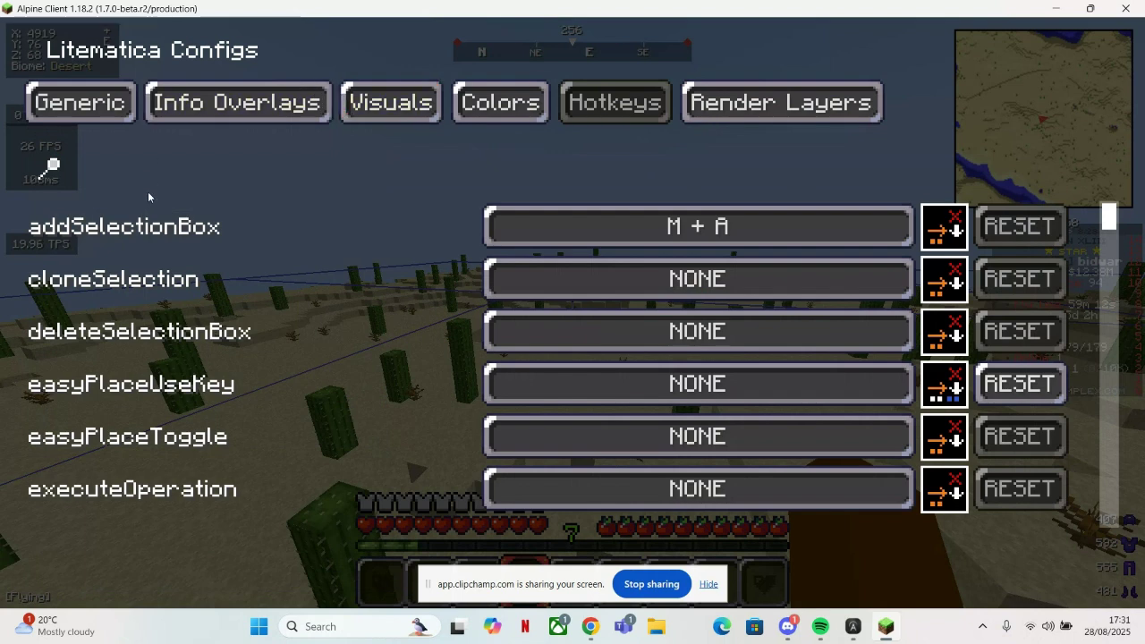
pyautogui.click(45, 172)
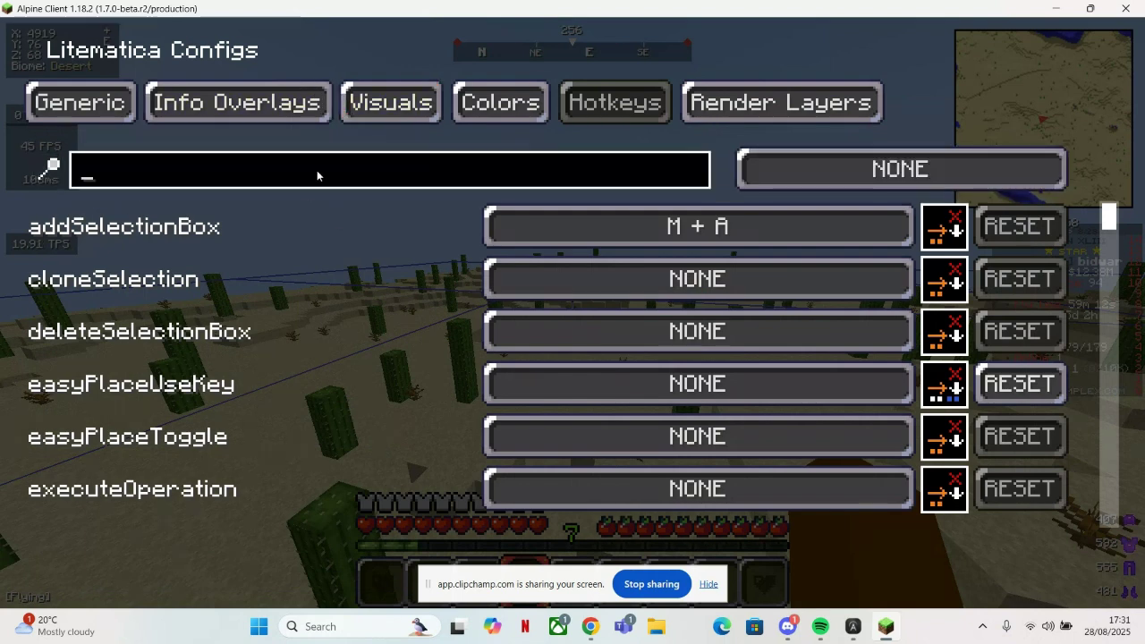
pyautogui.write('cant')
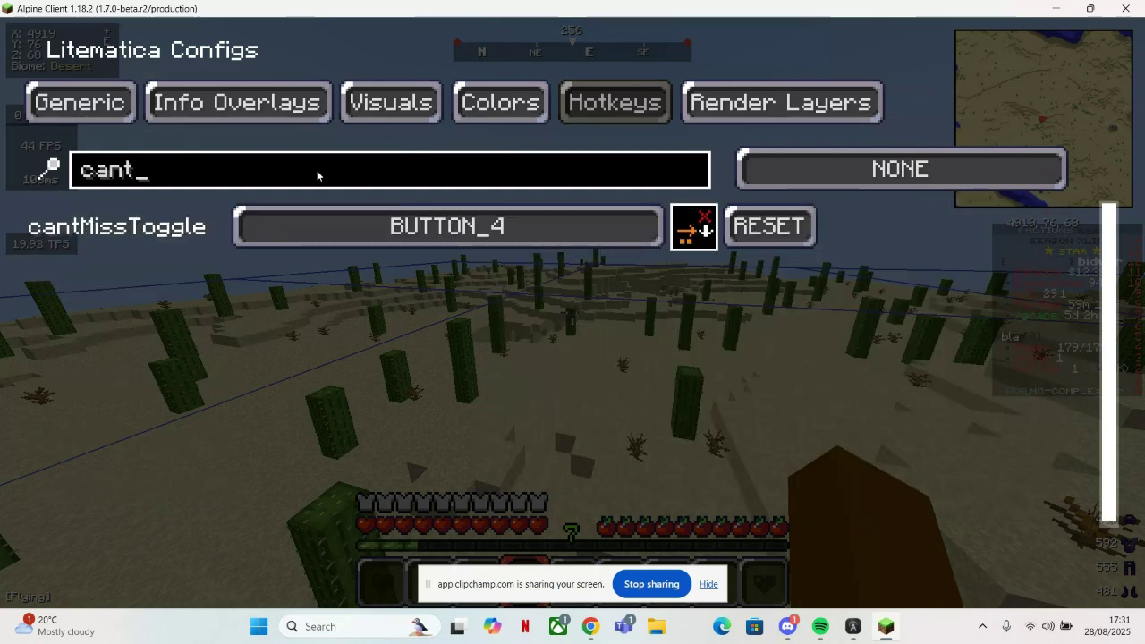
pyautogui.click(268, 226)
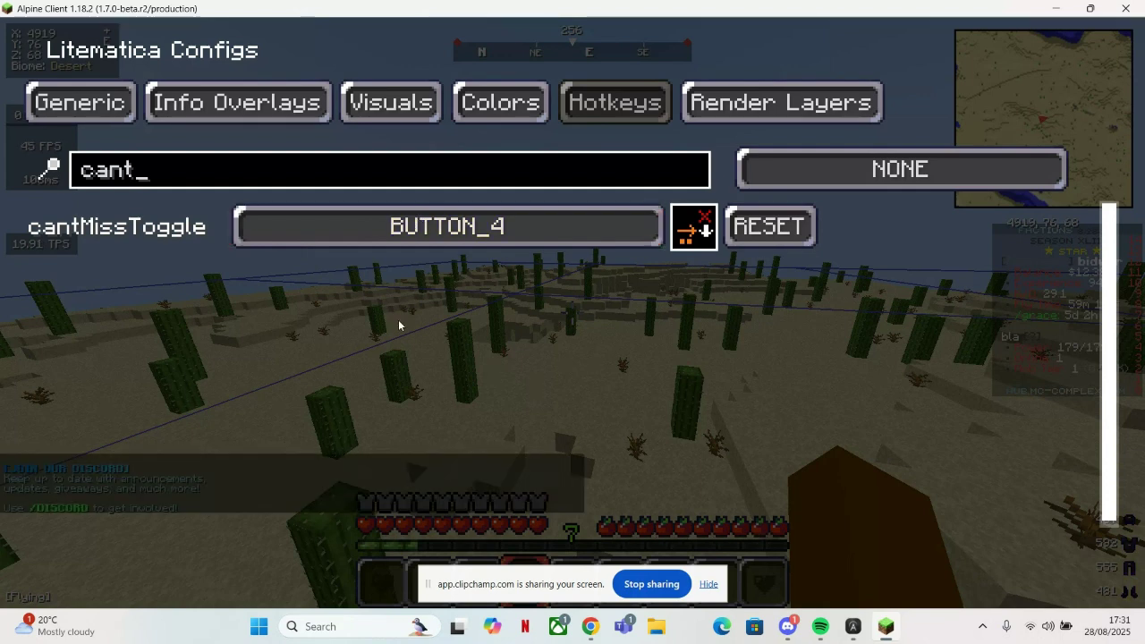
pyautogui.press('Escape')
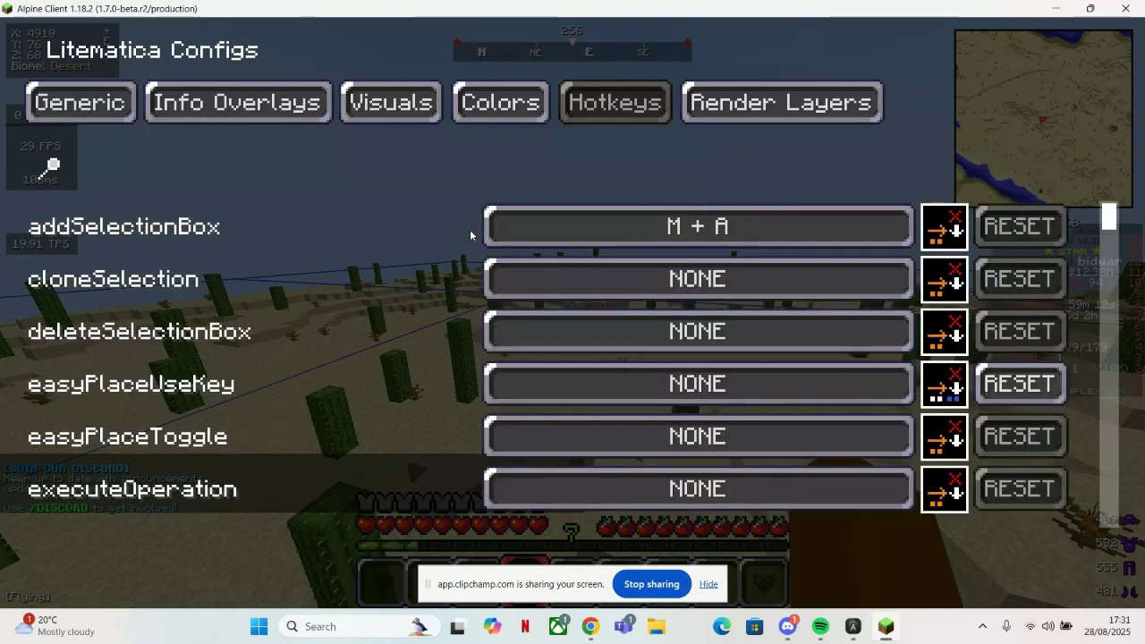
pyautogui.press('Escape')
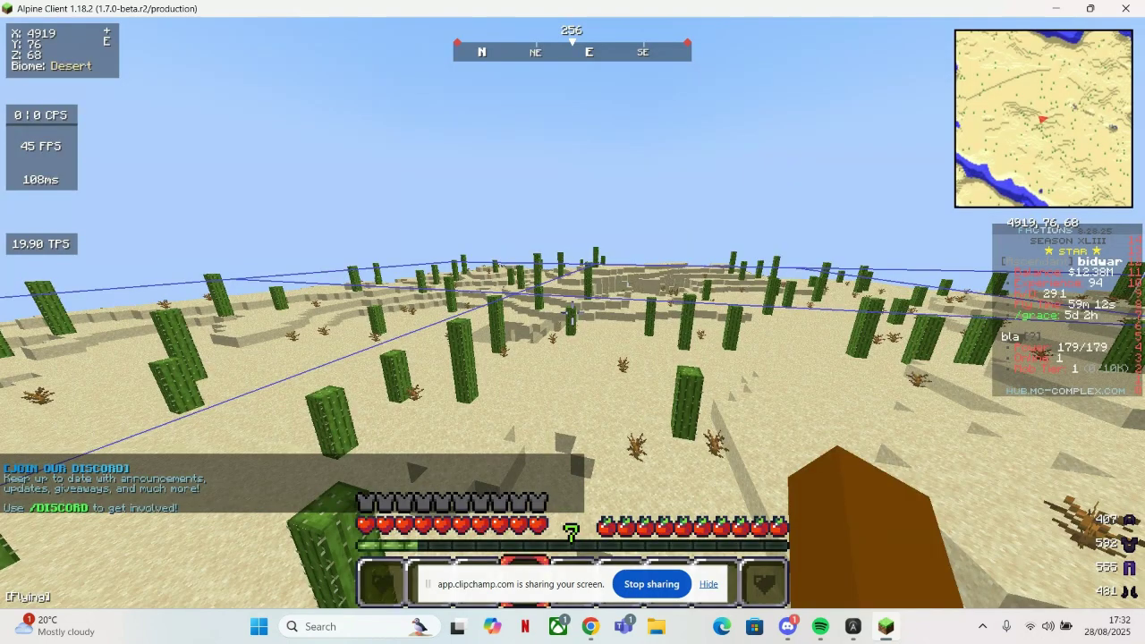
# Step: In Controls > Key Binds, keep Precise Block Placing's Toggle mod enabled bound to U
pyautogui.press('Escape')
pyautogui.click(501, 407)
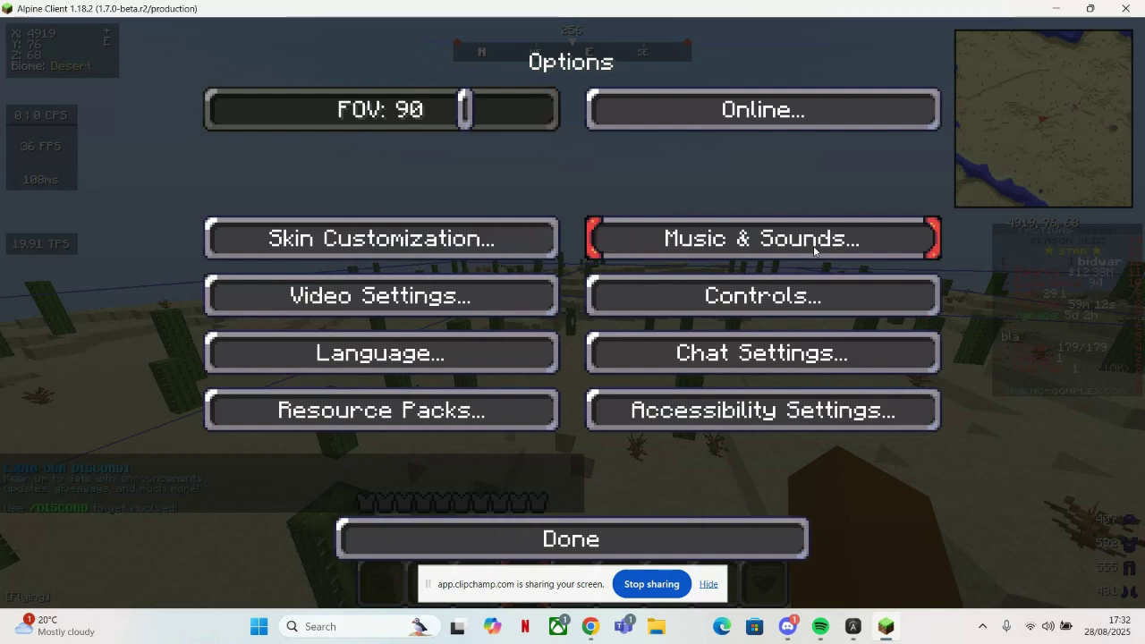
pyautogui.click(787, 297)
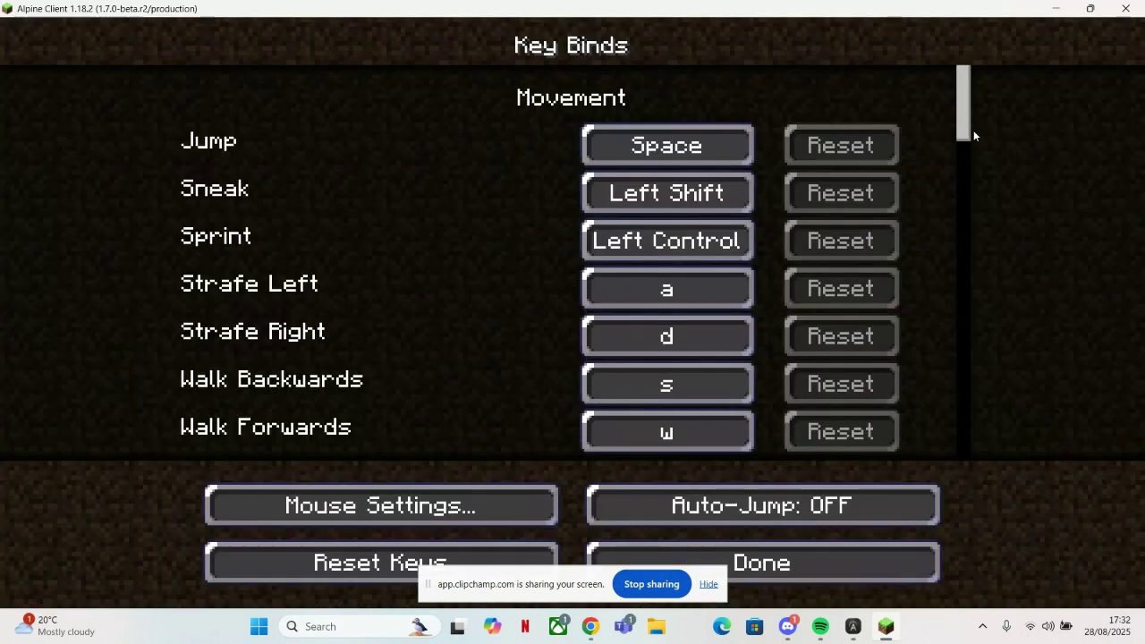
pyautogui.moveTo(961, 131)
pyautogui.mouseDown()
pyautogui.moveTo(961, 150)
pyautogui.moveTo(959, 117)
pyautogui.moveTo(958, 424)
pyautogui.moveTo(959, 206)
pyautogui.moveTo(971, 316)
pyautogui.mouseUp()
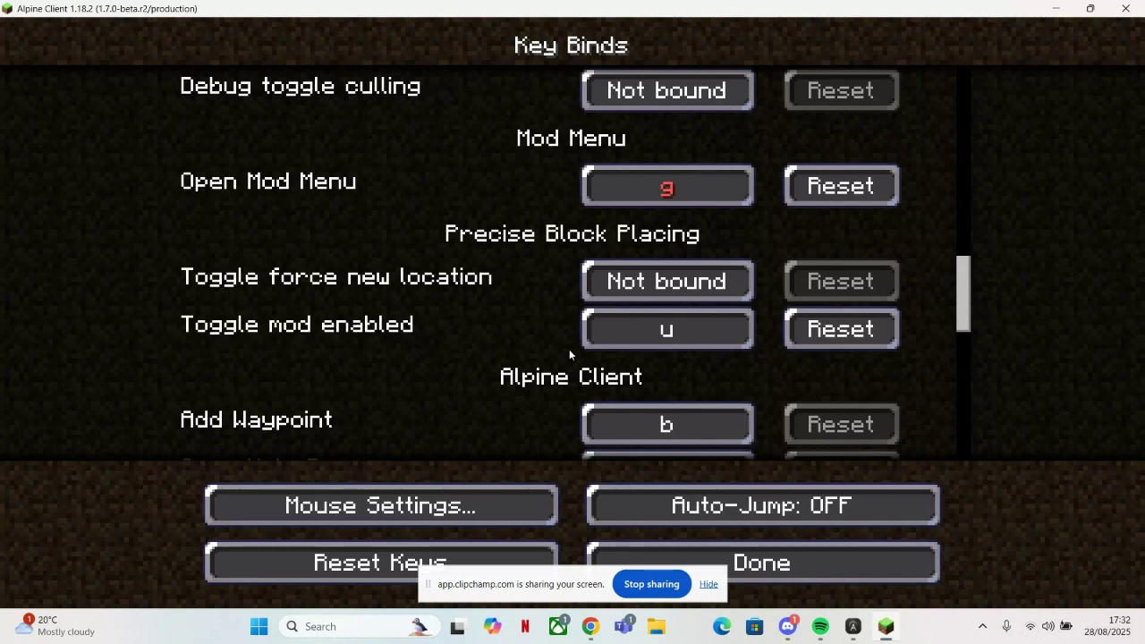
pyautogui.click(647, 331)
pyautogui.press('u')
pyautogui.click(875, 563)
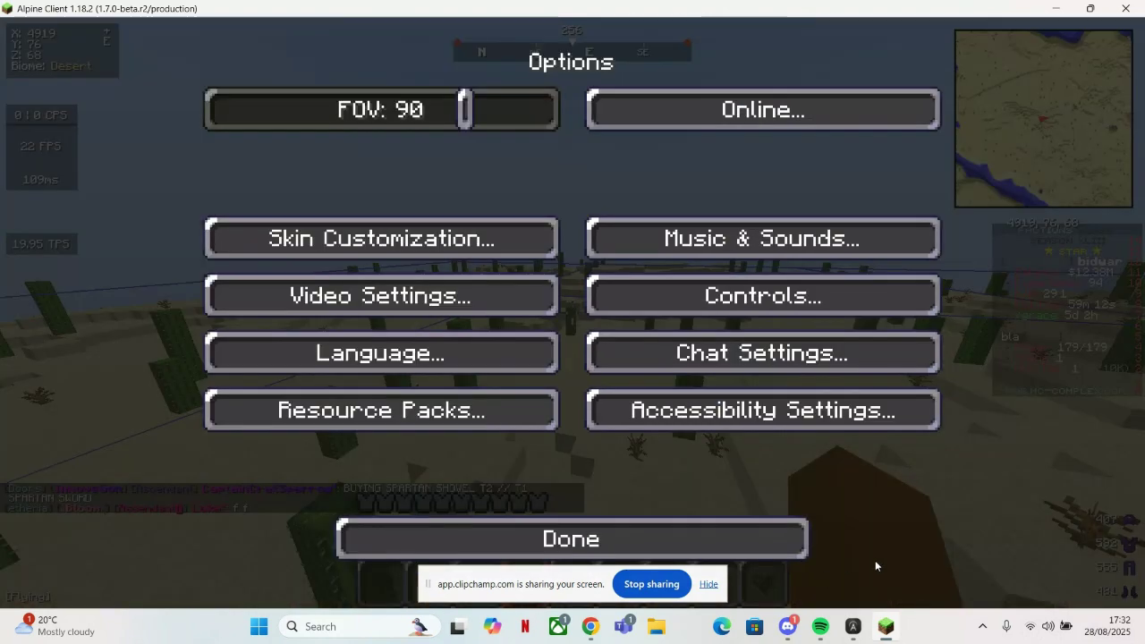
pyautogui.click(672, 535)
# Step: Resume the game and switch cant-miss and Precise Block Placing on with U
pyautogui.press('Escape')
pyautogui.press('u')
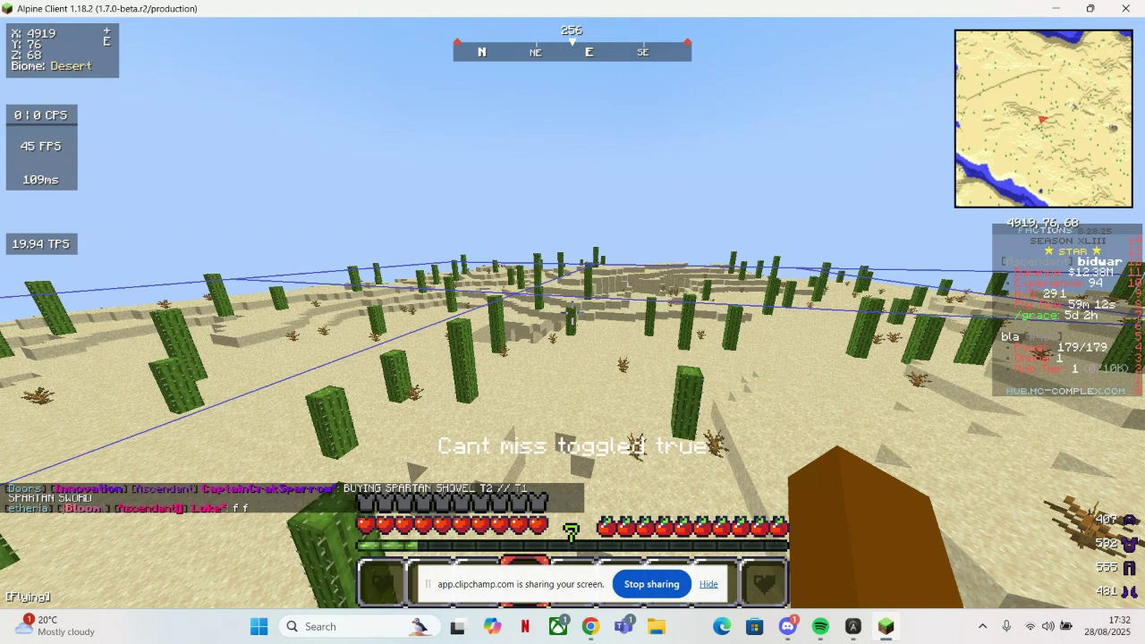
pyautogui.press('u')
pyautogui.press('u')
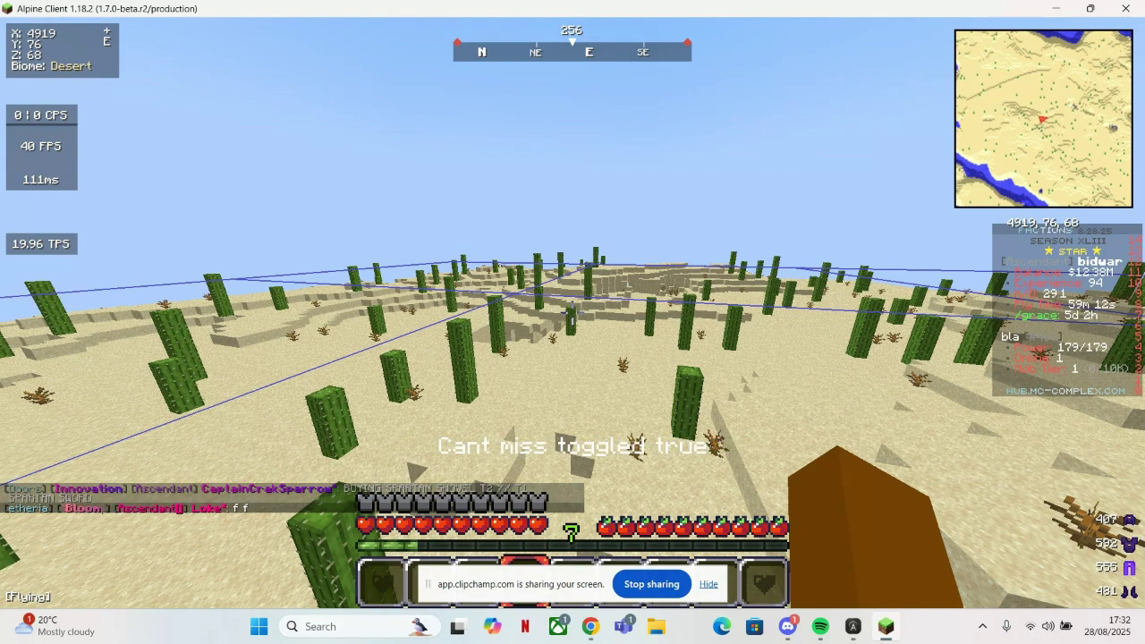
# Step: Open Litematica's Load Schematics browser and browse the saved schematics
pyautogui.press('m')
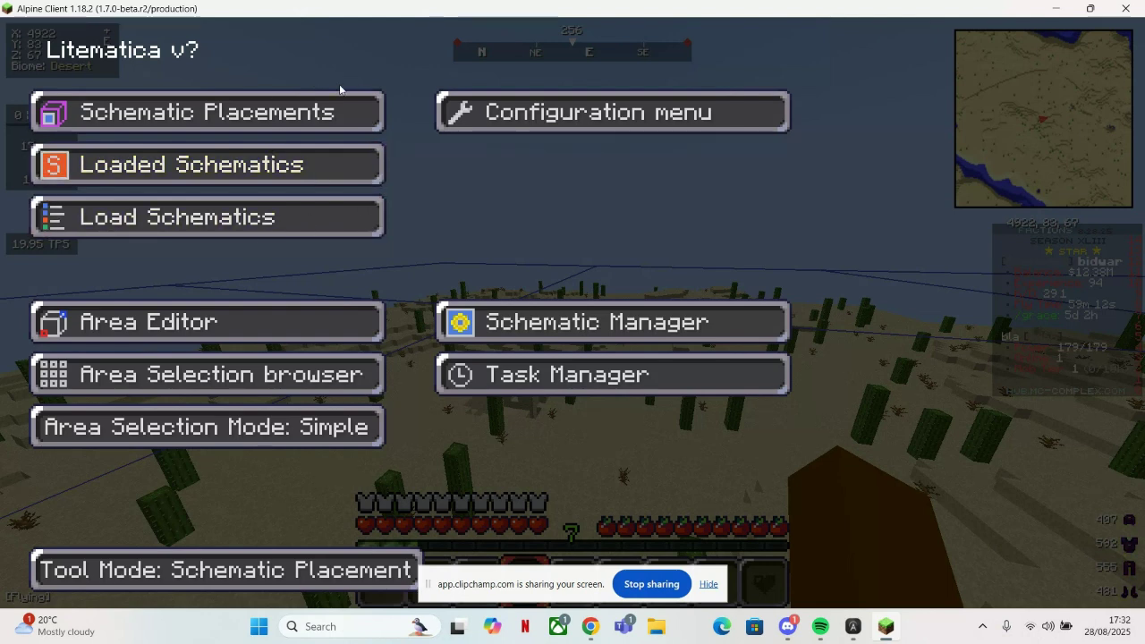
pyautogui.click(315, 218)
pyautogui.click(364, 347)
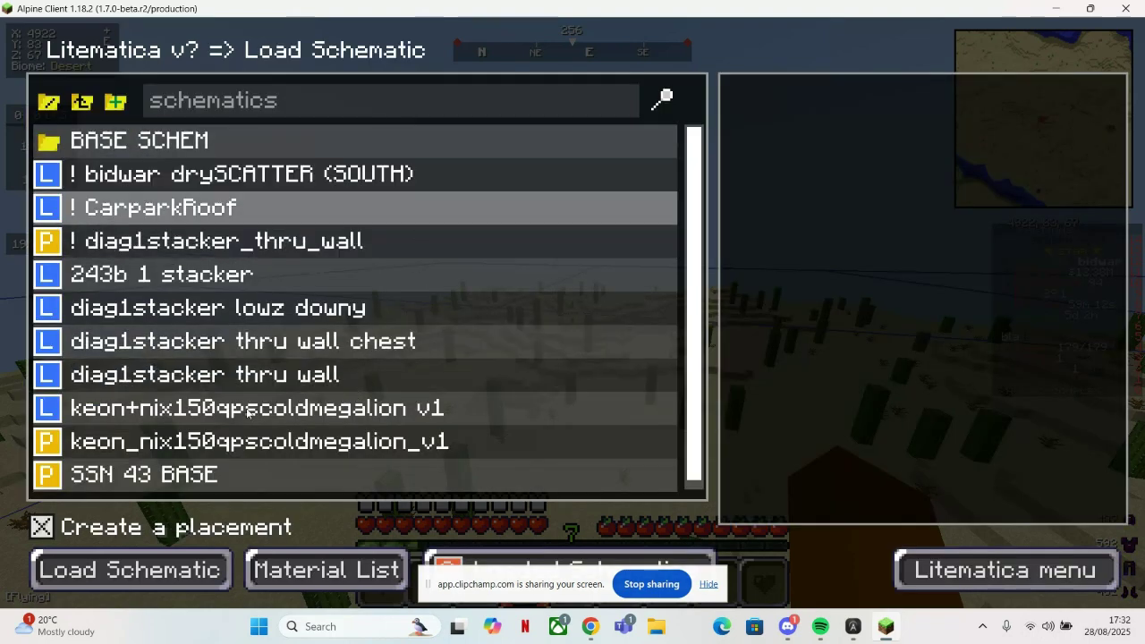
pyautogui.click(250, 414)
# Step: Minimise Minecraft and Clipchamp, and move the SONO 1S SIDE v2.schem file down the desktop
pyautogui.click(1054, 11)
pyautogui.click(1054, 15)
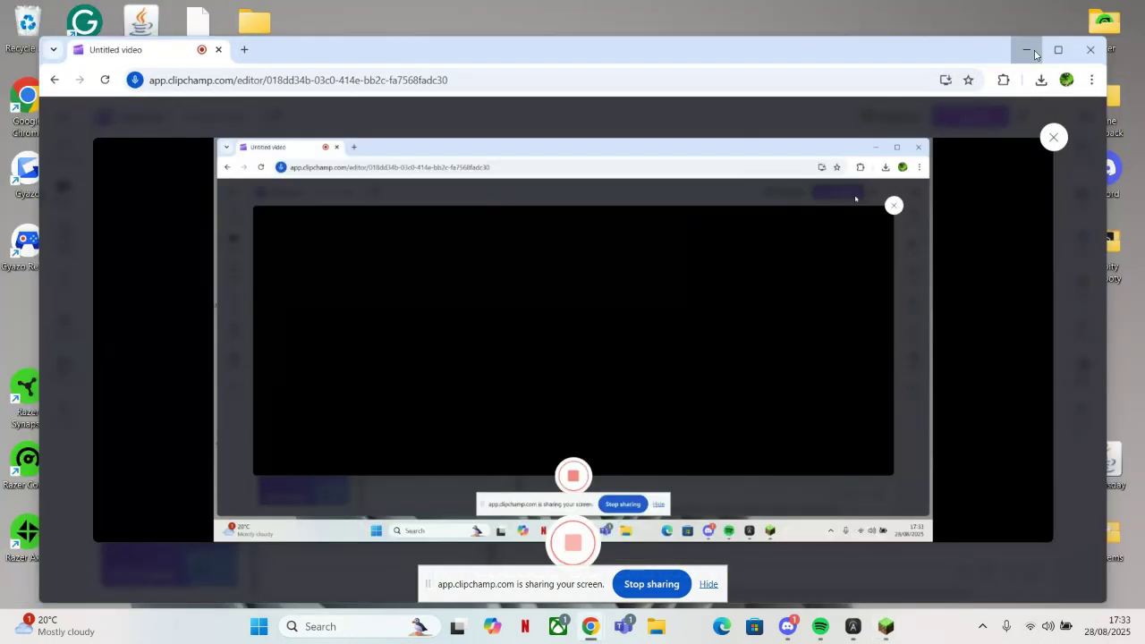
pyautogui.moveTo(875, 243); pyautogui.dragTo(763, 175)
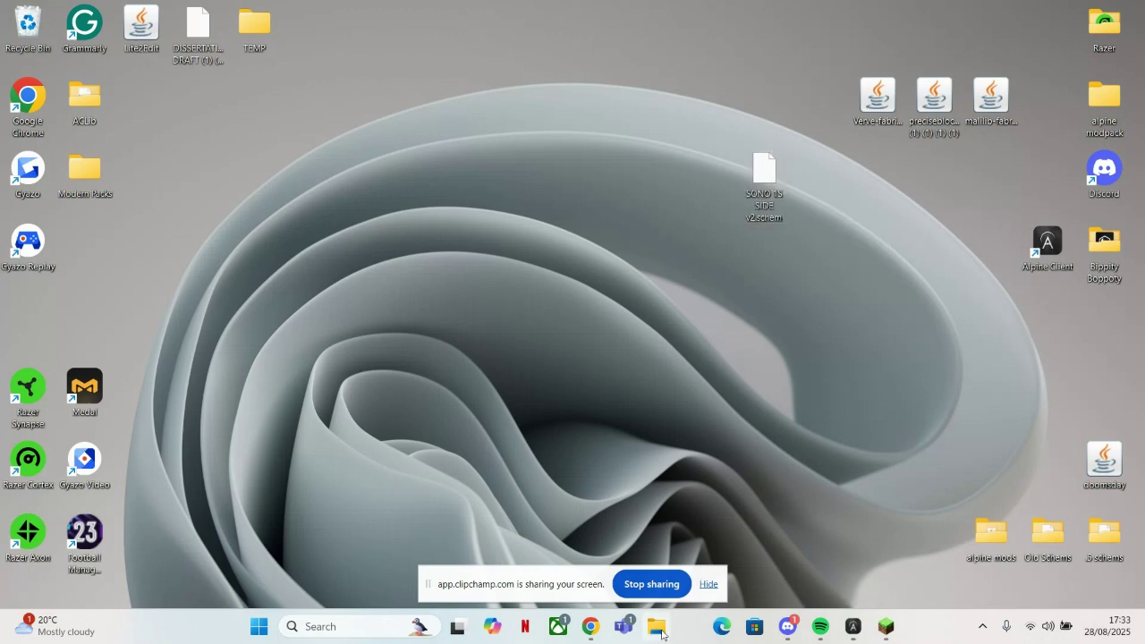
pyautogui.hotkey('alt', 'Tab')
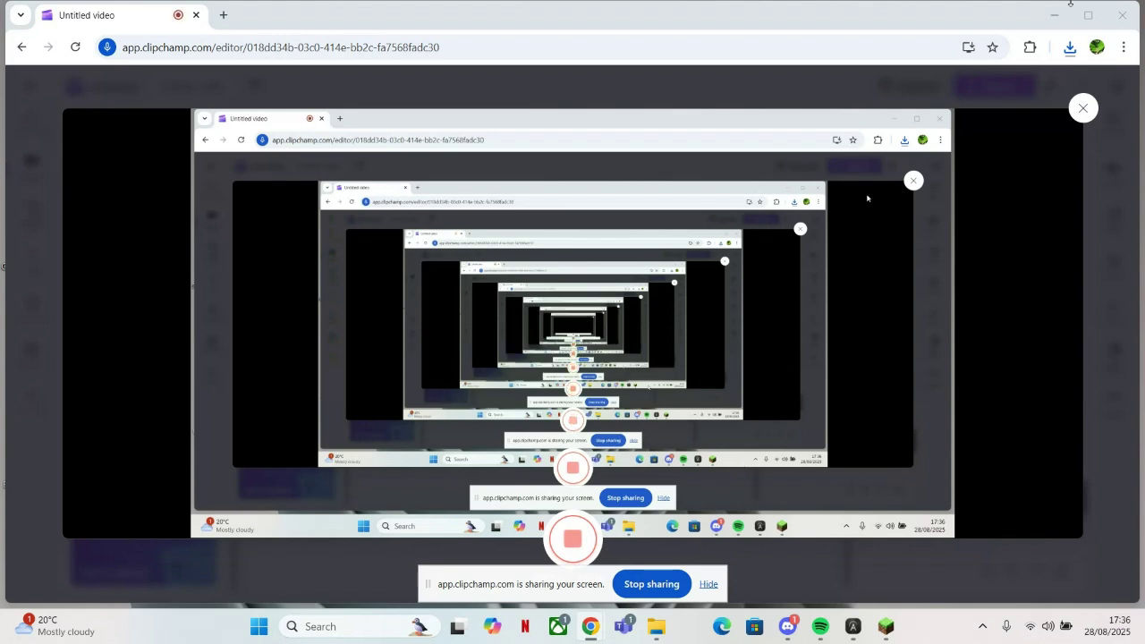
pyautogui.click(1054, 15)
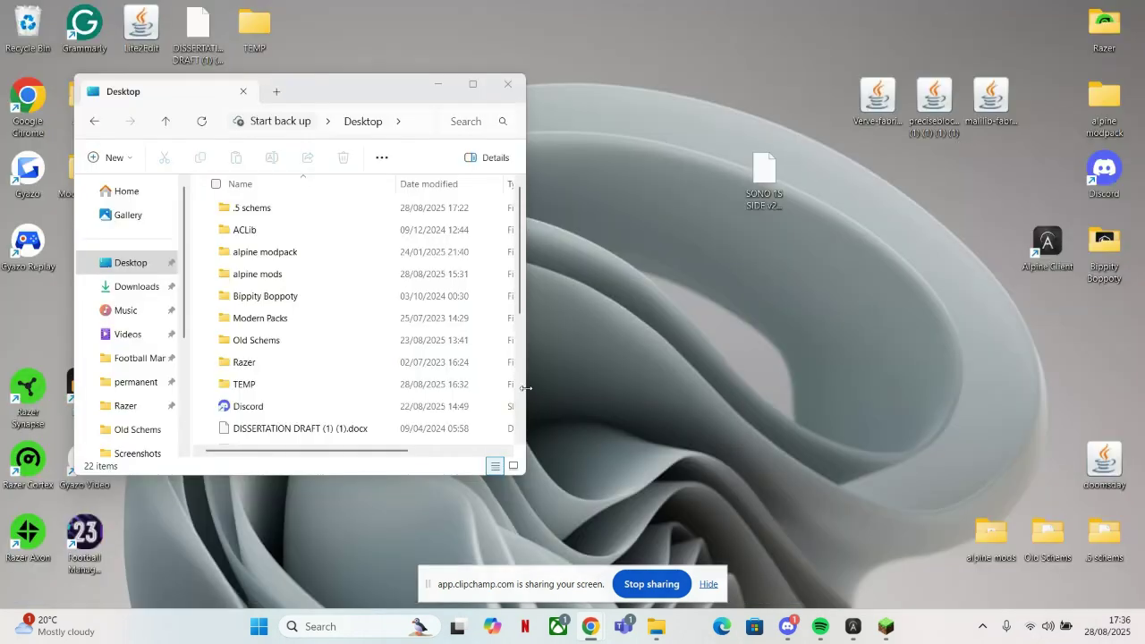
pyautogui.moveTo(771, 203); pyautogui.dragTo(713, 273)
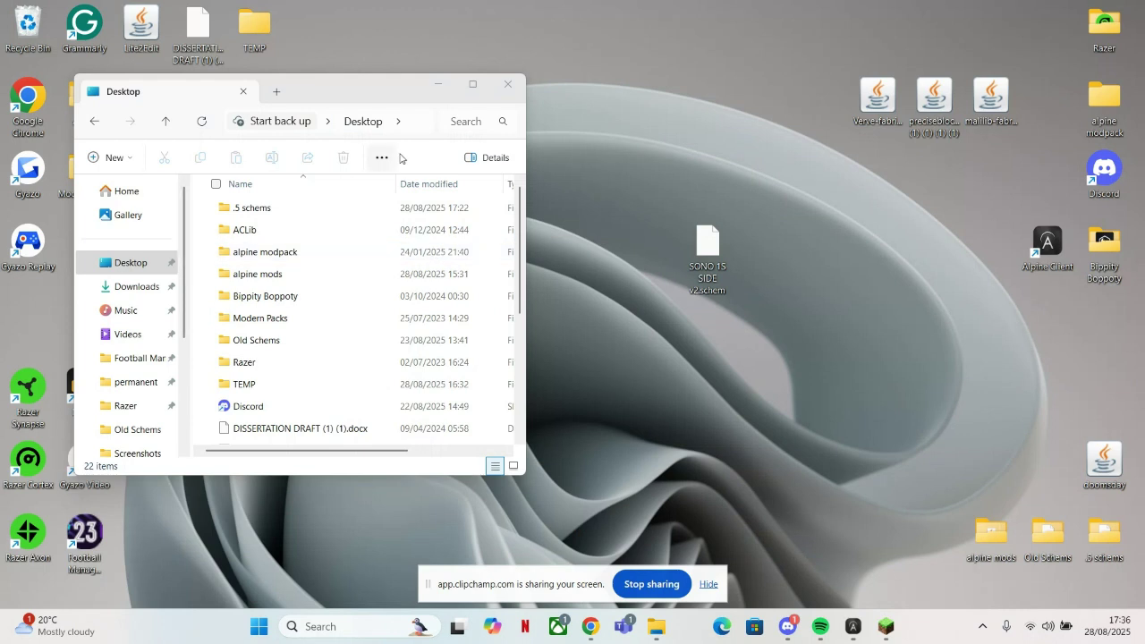
pyautogui.moveTo(724, 246)
pyautogui.mouseDown()
pyautogui.moveTo(666, 268)
pyautogui.moveTo(668, 320)
pyautogui.mouseUp()
pyautogui.click(690, 421)
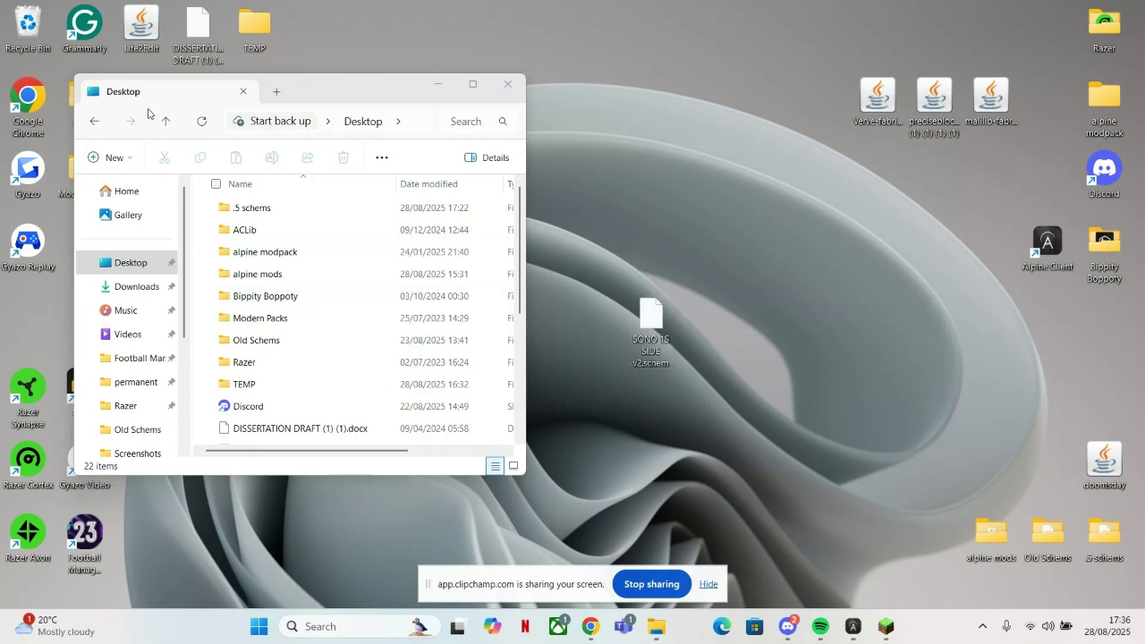
# Step: Start entering a new location in File Explorer's address bar, beginning with %app
pyautogui.click(413, 121)
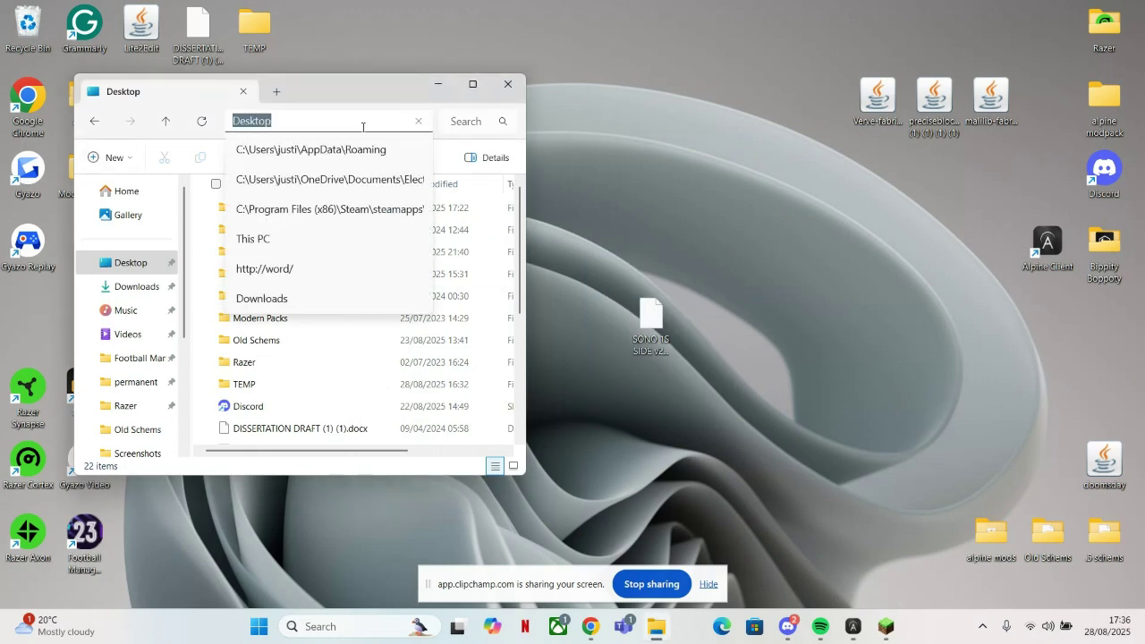
pyautogui.click(687, 421)
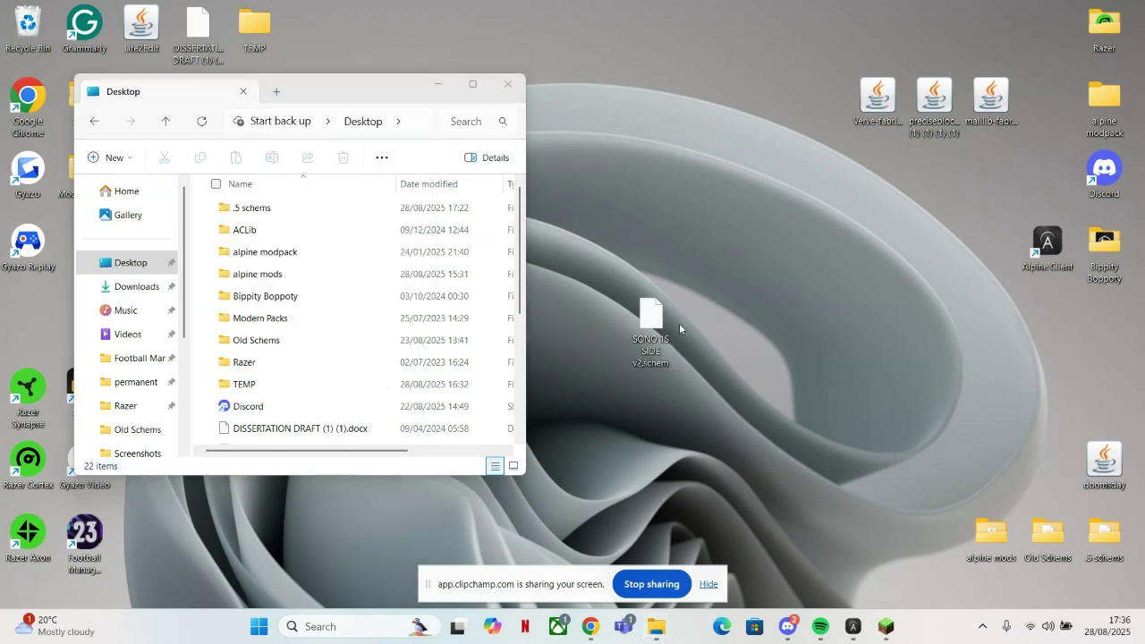
pyautogui.click(411, 122)
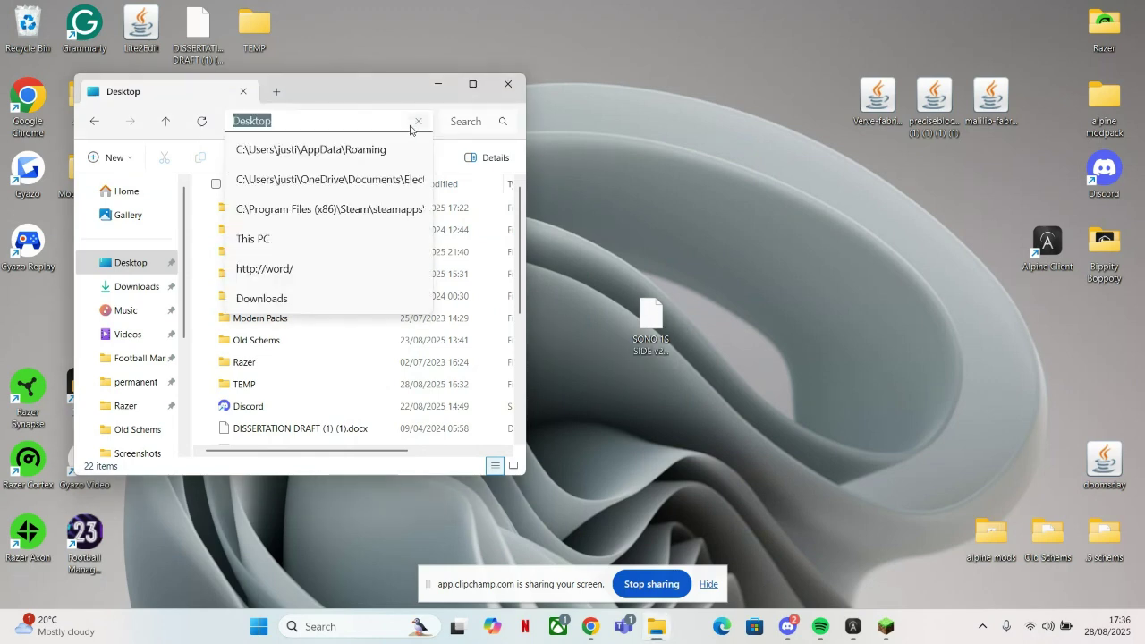
# Step: Move SONO 1S SIDE v2.schem from the desktop into .alpineclient\minecraft\schematics under %appdata%, then close Explorer
pyautogui.write('%appdata%')
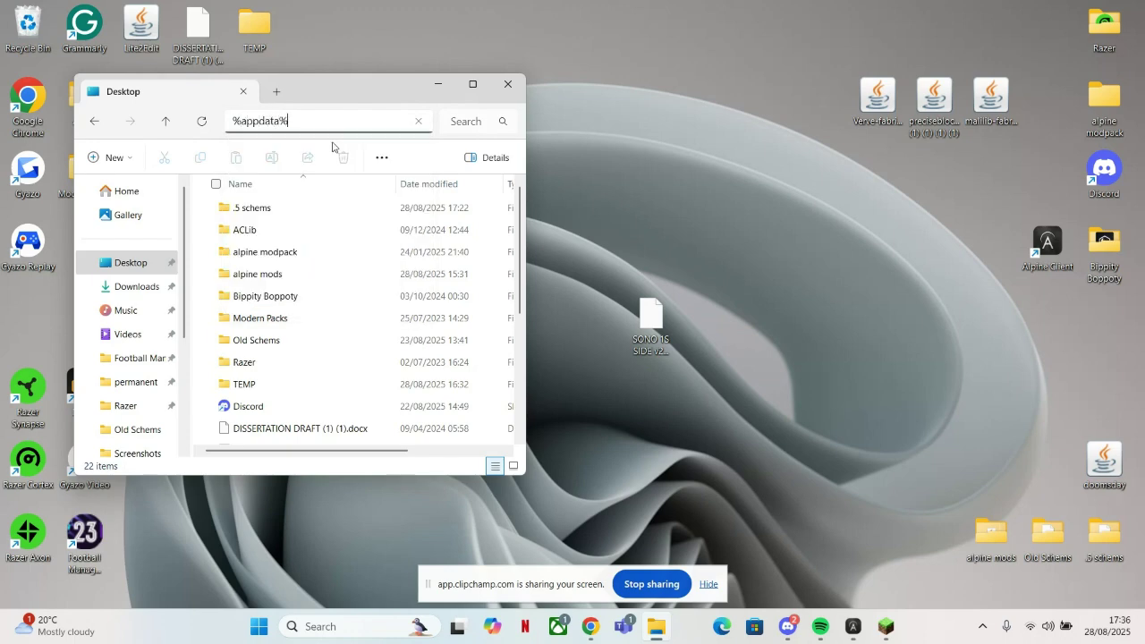
pyautogui.press('Return')
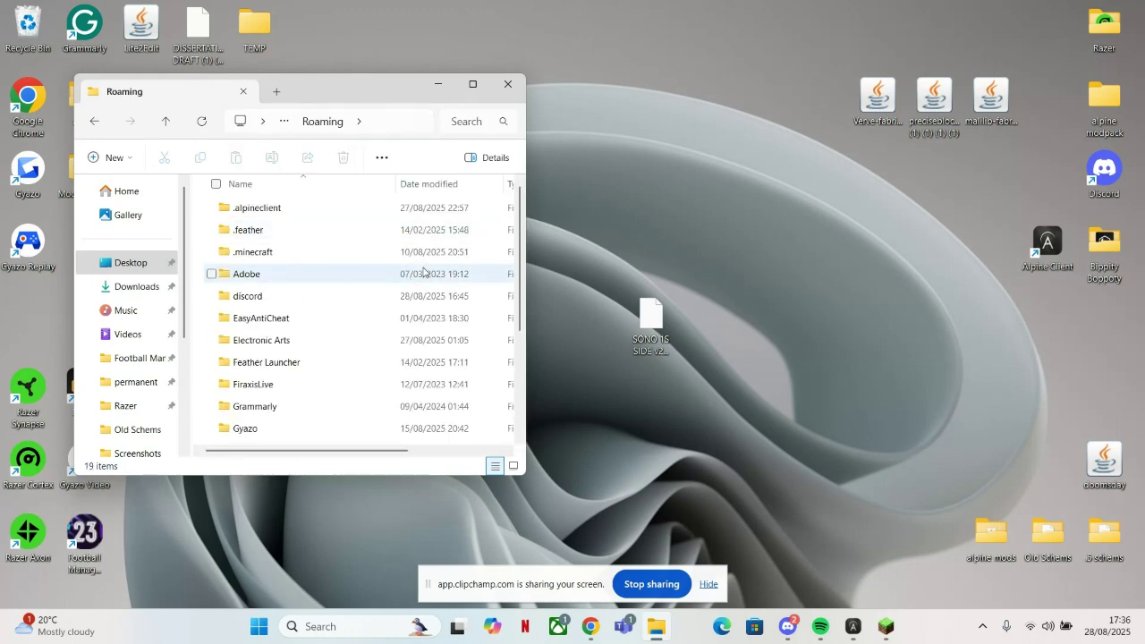
pyautogui.doubleClick(380, 211)
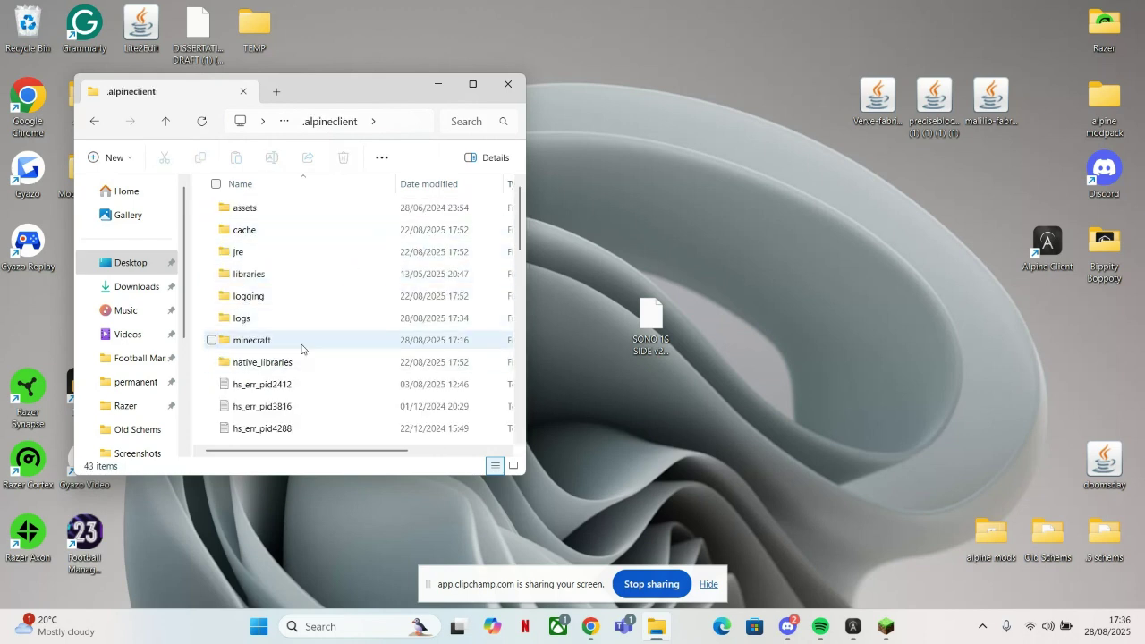
pyautogui.click(302, 349)
pyautogui.doubleClick(314, 340)
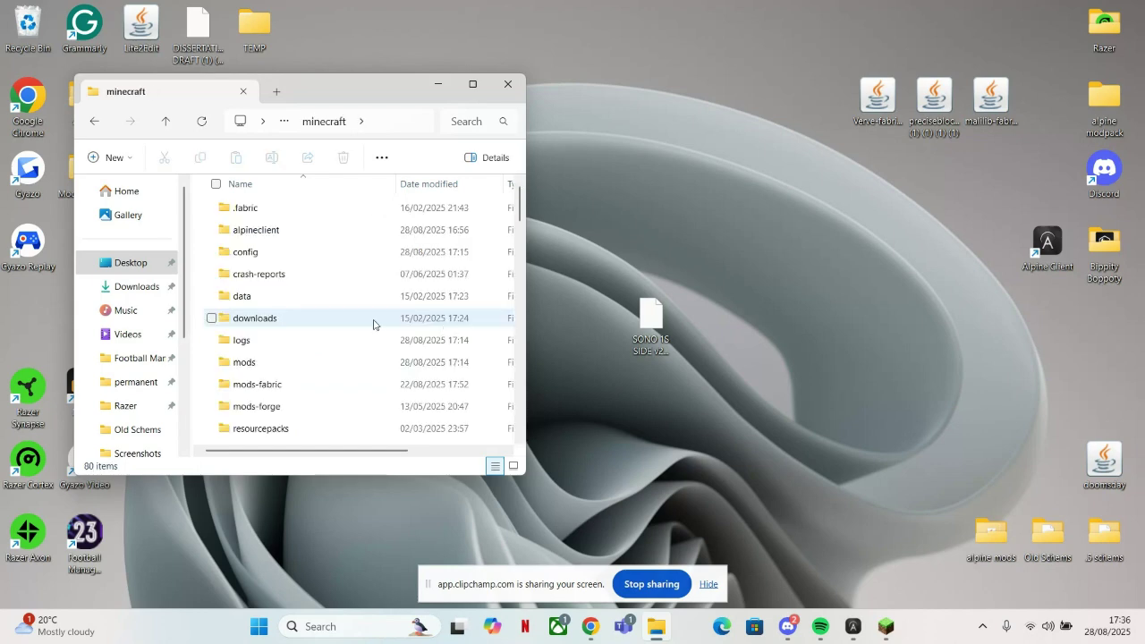
pyautogui.scroll(-1, 358, 340)
pyautogui.scroll(-1, 277, 390)
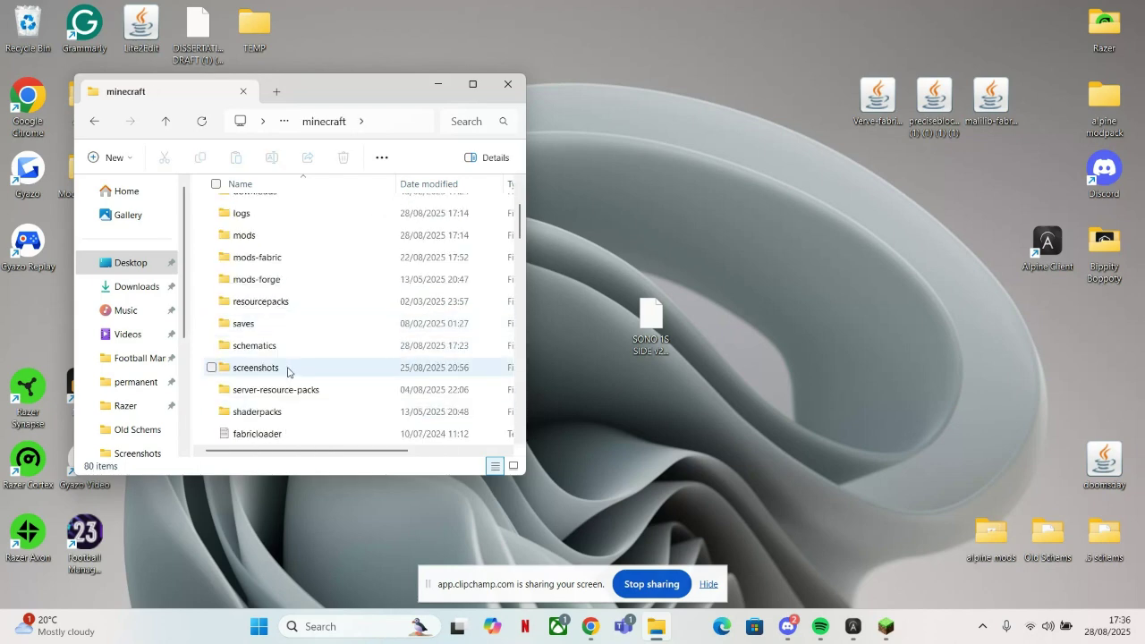
pyautogui.doubleClick(298, 346)
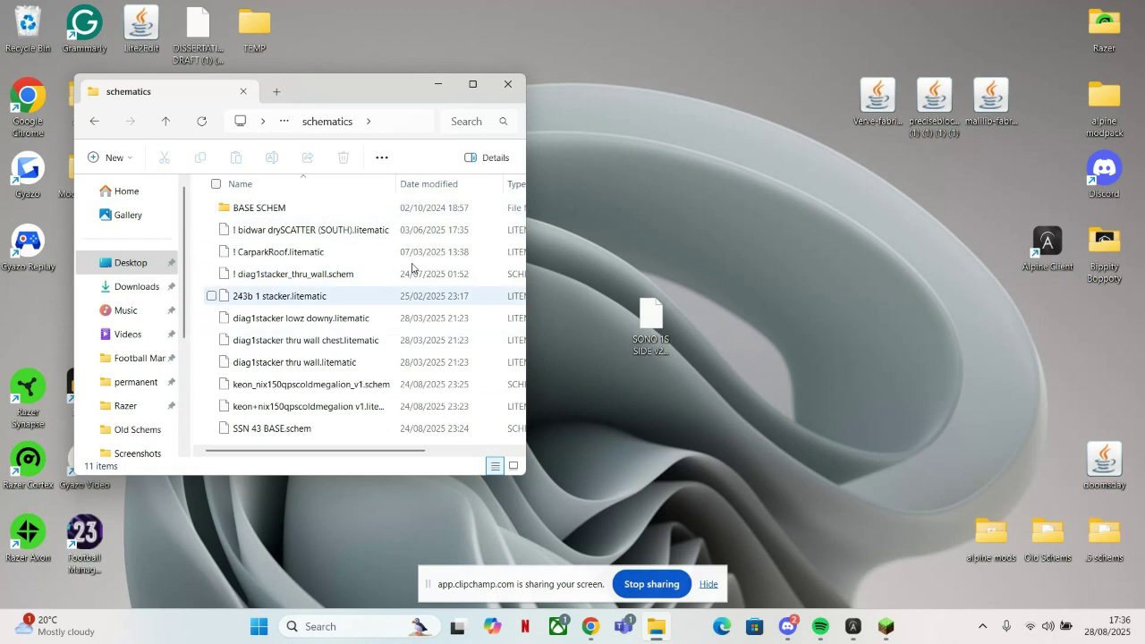
pyautogui.moveTo(650, 317)
pyautogui.mouseDown()
pyautogui.moveTo(395, 170)
pyautogui.moveTo(444, 191)
pyautogui.mouseUp()
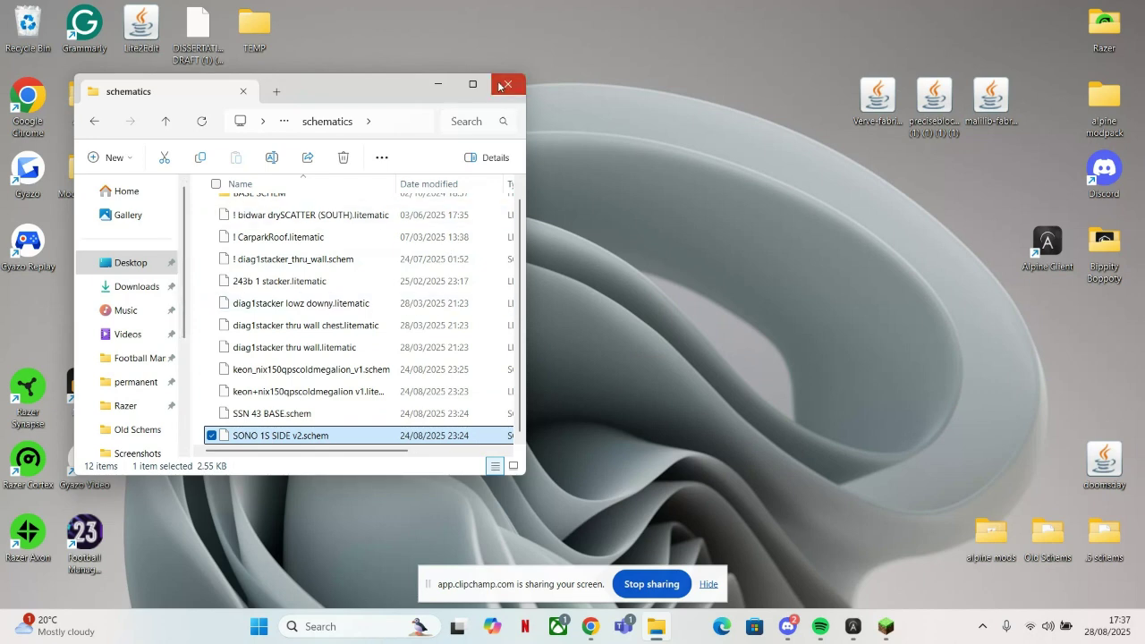
pyautogui.click(504, 85)
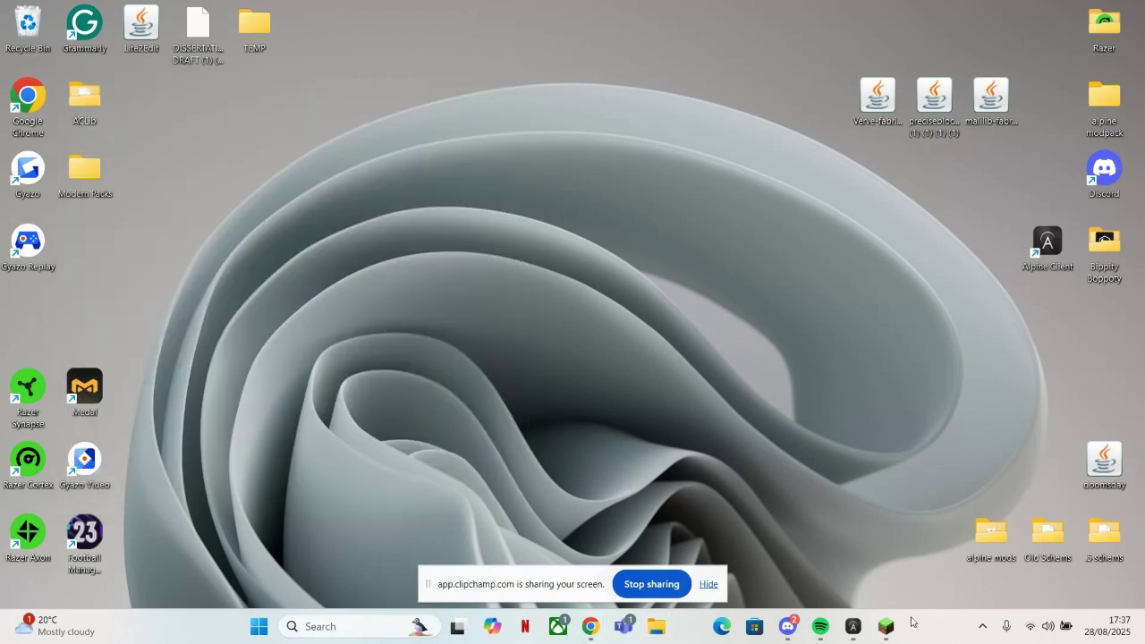
# Step: Load the SONO 1S SIDE v2 schematic as a Litematica placement and render all its layers
pyautogui.click(894, 638)
pyautogui.press('Escape')
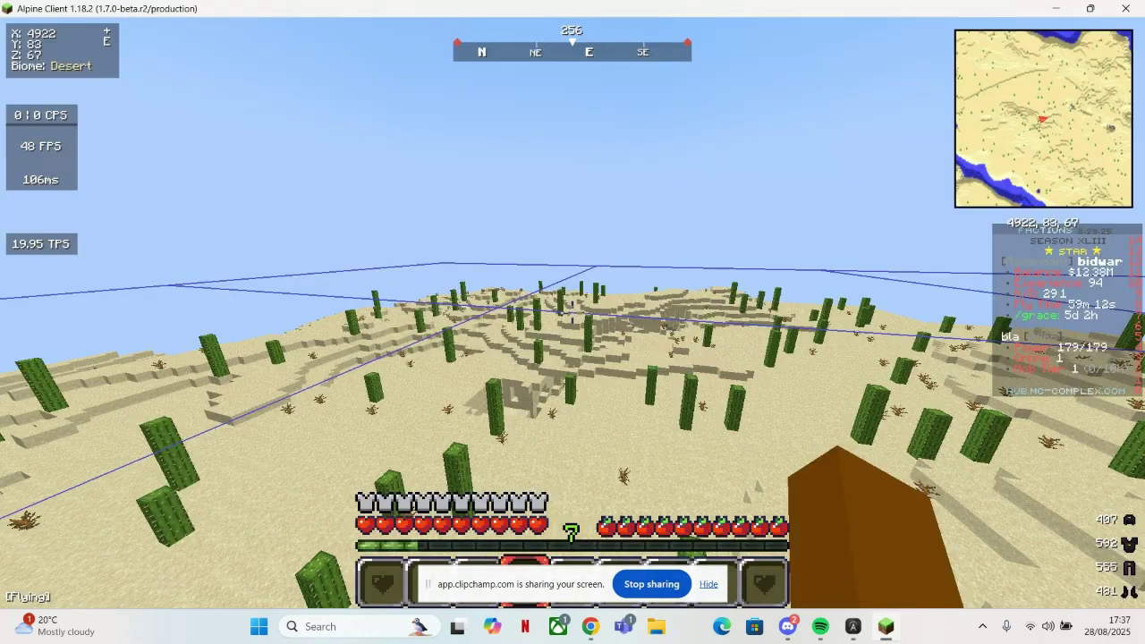
pyautogui.press('m')
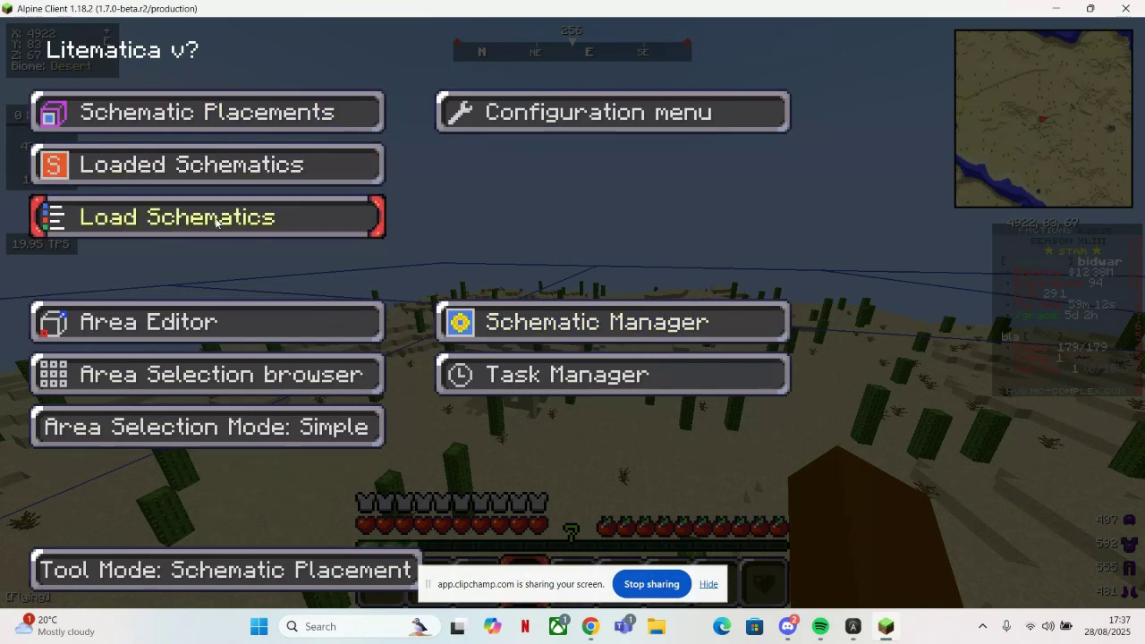
pyautogui.click(202, 219)
pyautogui.scroll(-1, 425, 304)
pyautogui.click(358, 441)
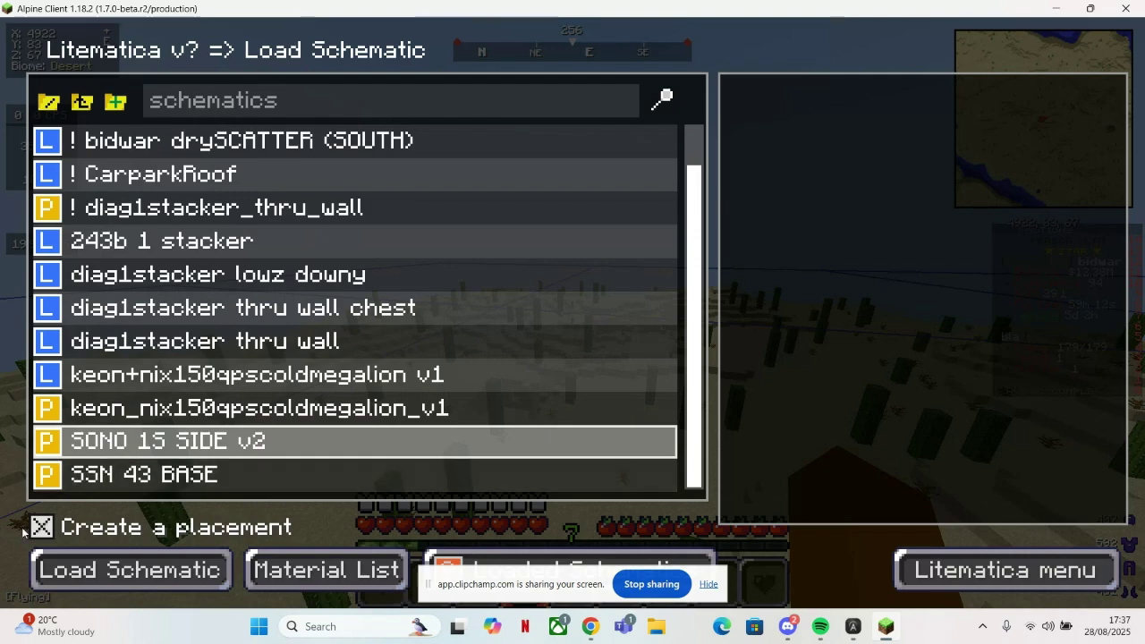
pyautogui.click(163, 572)
pyautogui.press('Escape')
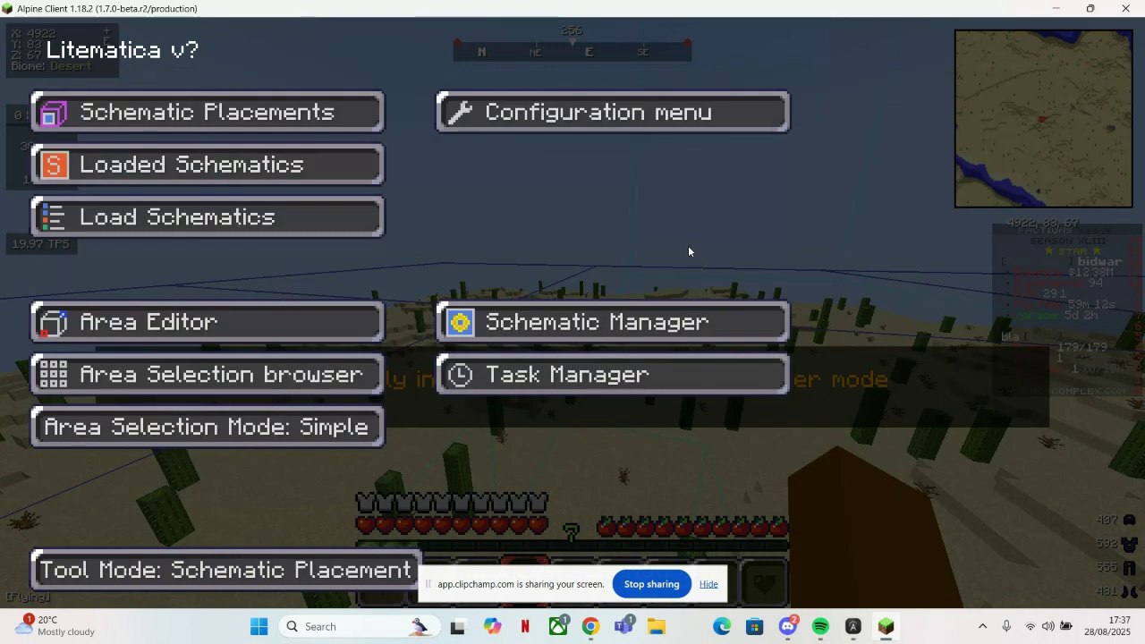
pyautogui.press('Escape')
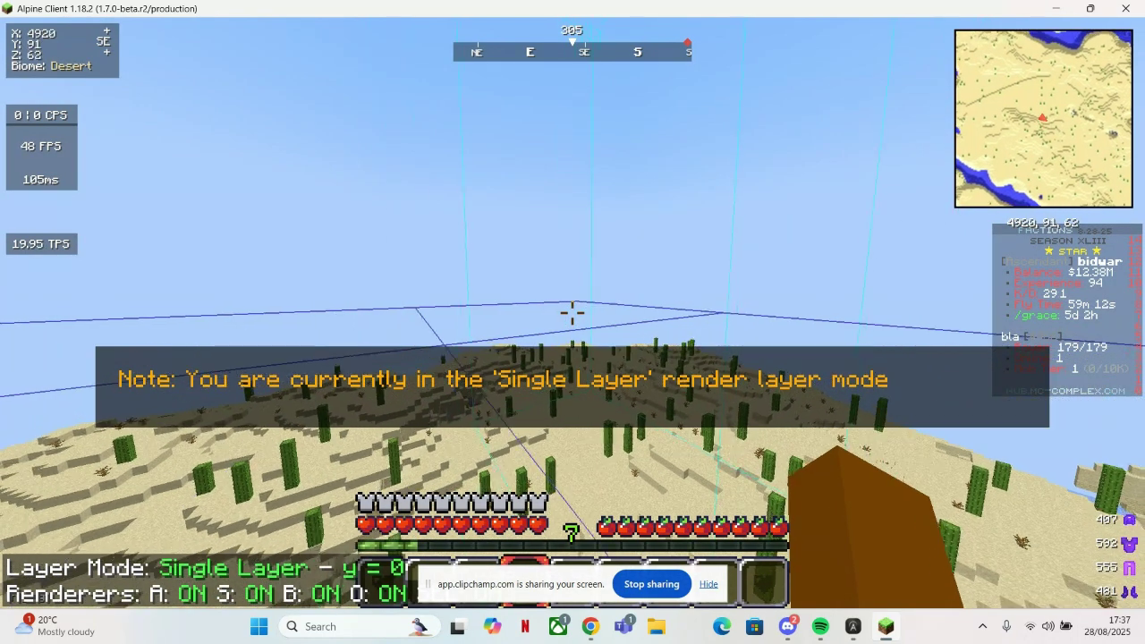
pyautogui.hotkey('m', 'pageup')
pyautogui.hotkey('m', 'pageup')
pyautogui.hotkey('m', 'pagedown')
pyautogui.hotkey('m', 'pagedown')
pyautogui.hotkey('m', 'pagedown')
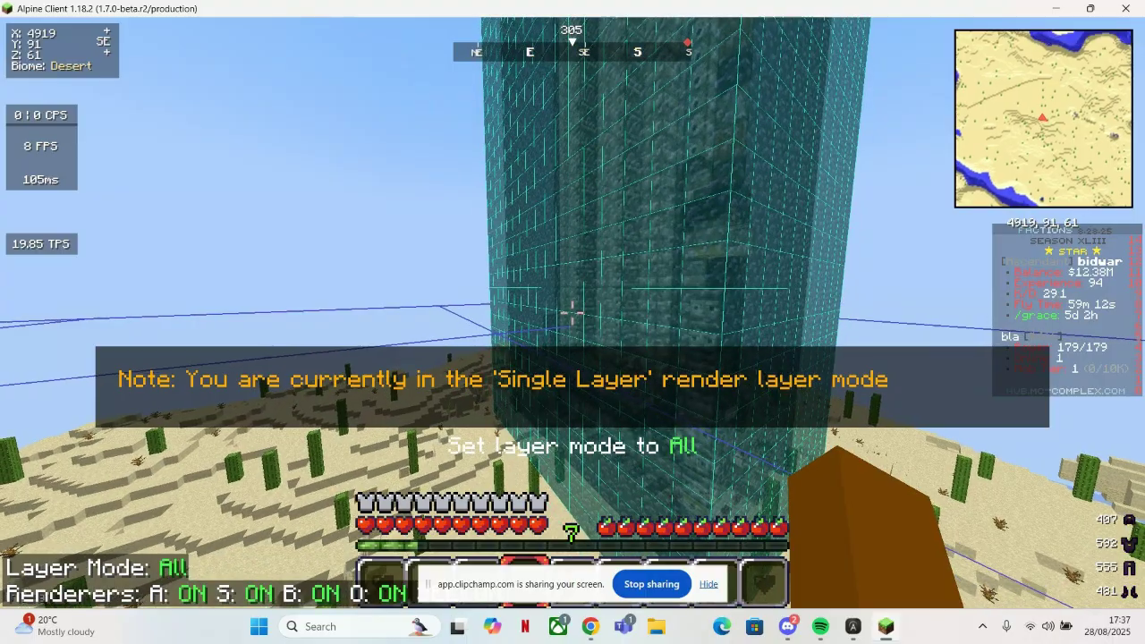
pyautogui.press('w')
pyautogui.press('w')
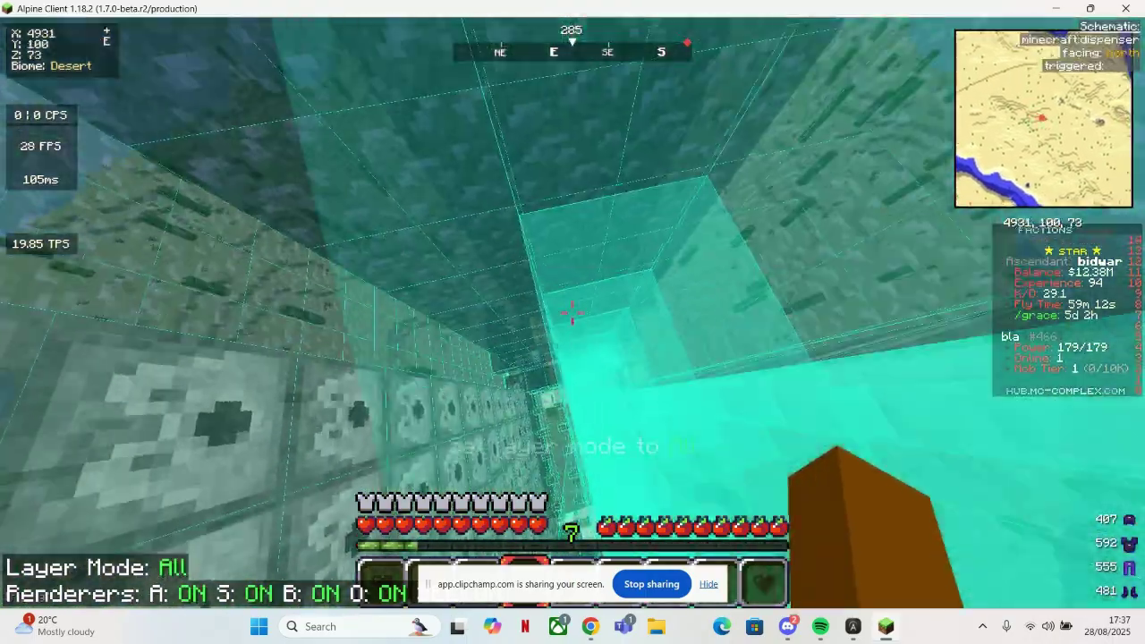
# Step: Fly into the schematic tower and pick the spruce fence gate block into hand
pyautogui.press('shift')
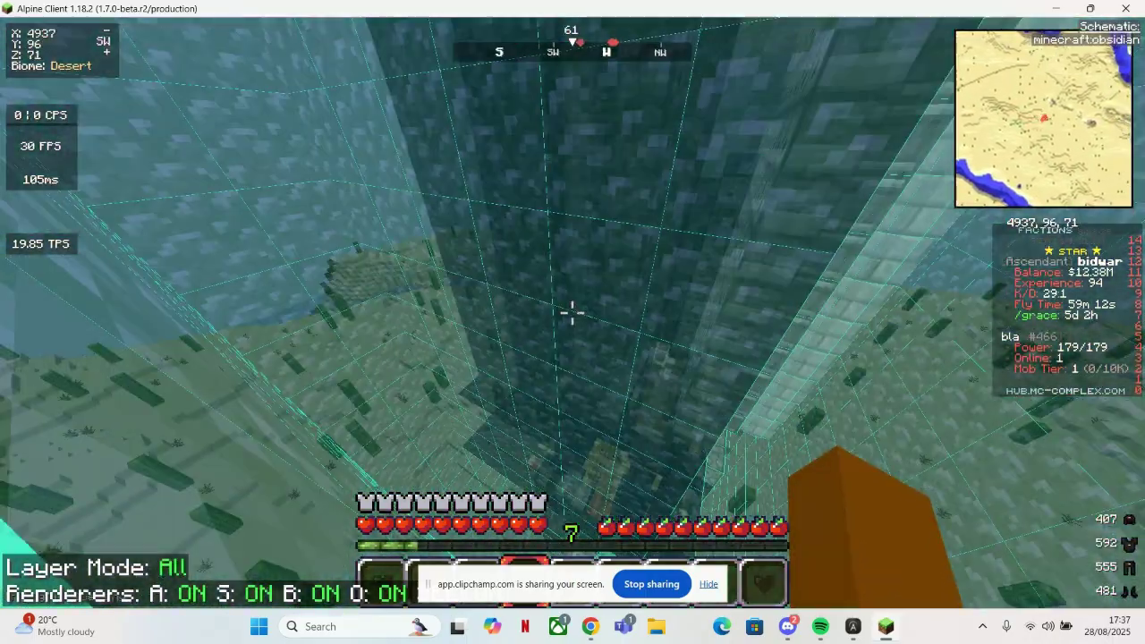
pyautogui.press('1')
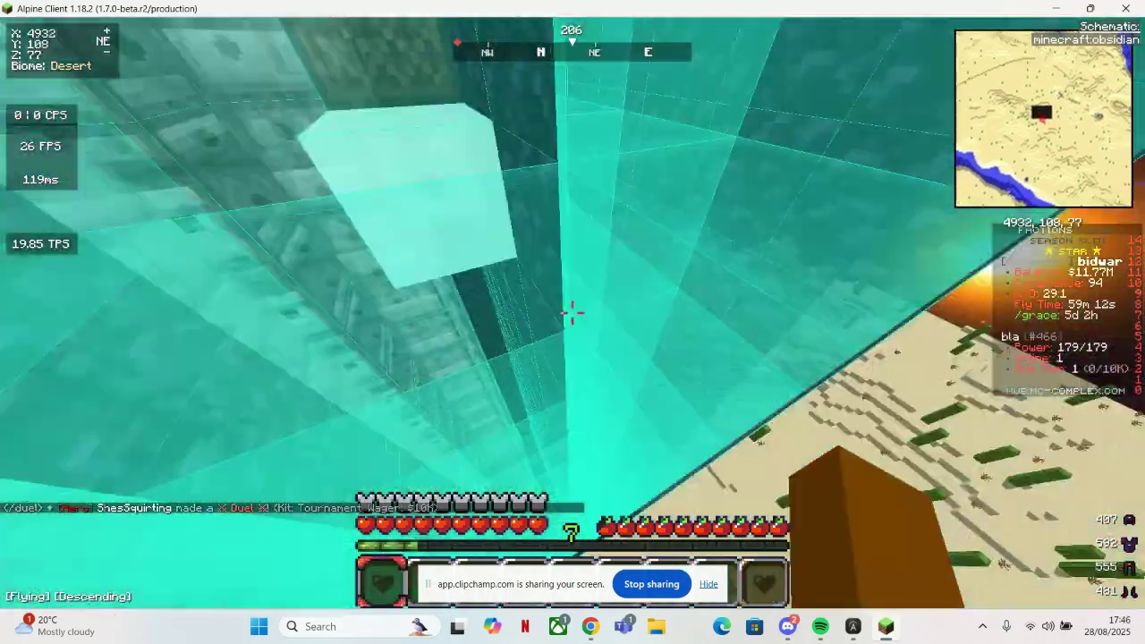
pyautogui.press('s')
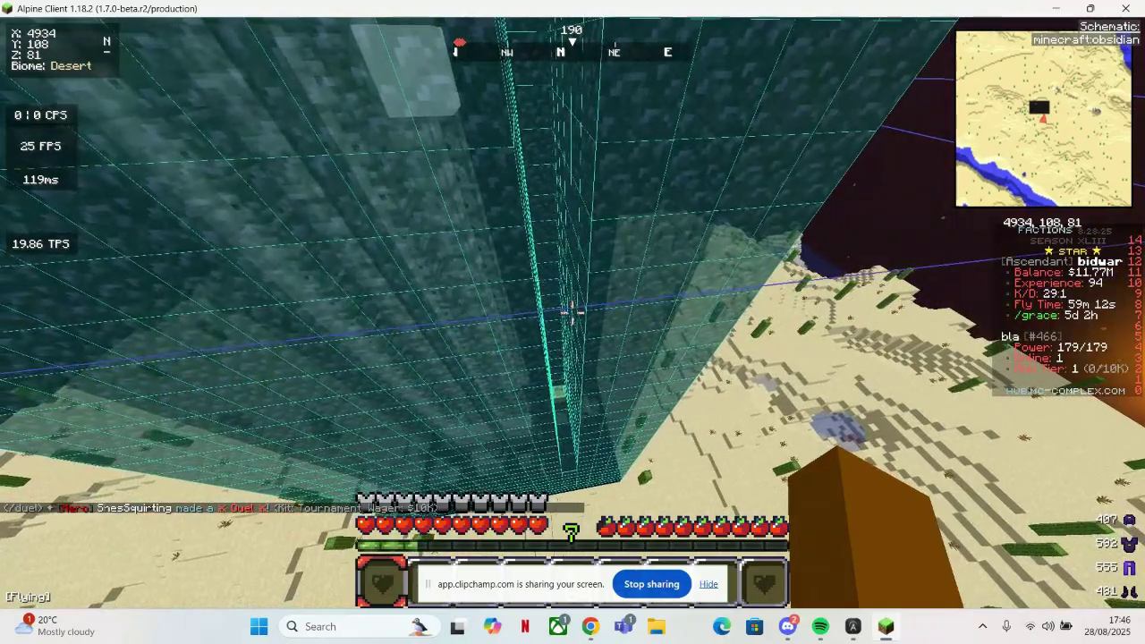
pyautogui.press('shift')
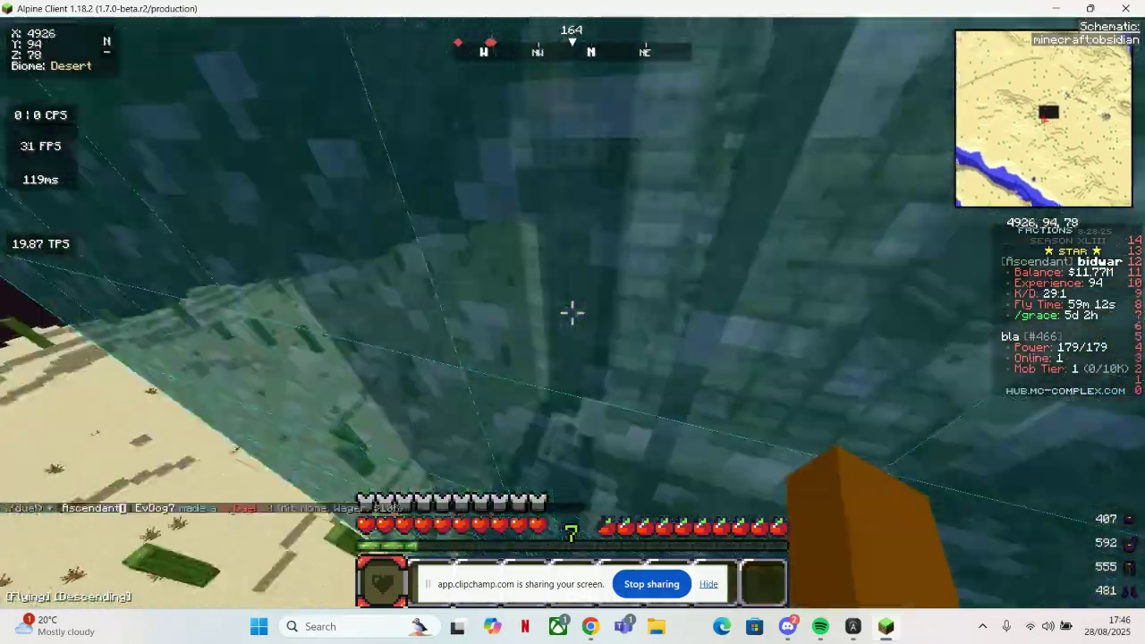
pyautogui.press('w')
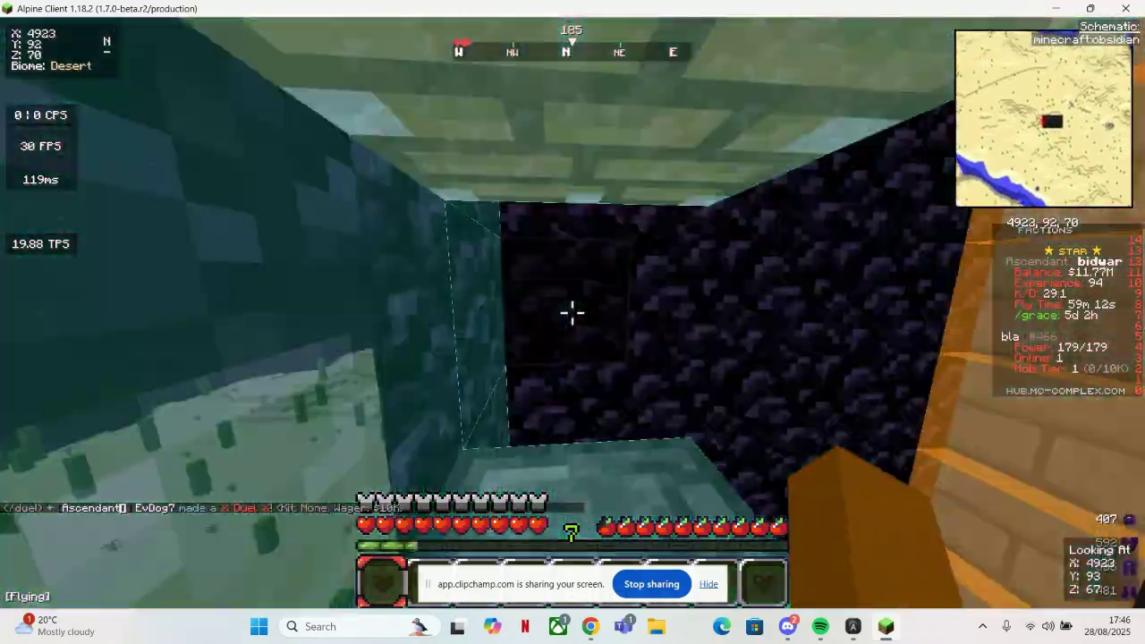
pyautogui.press('d')
pyautogui.press('w')
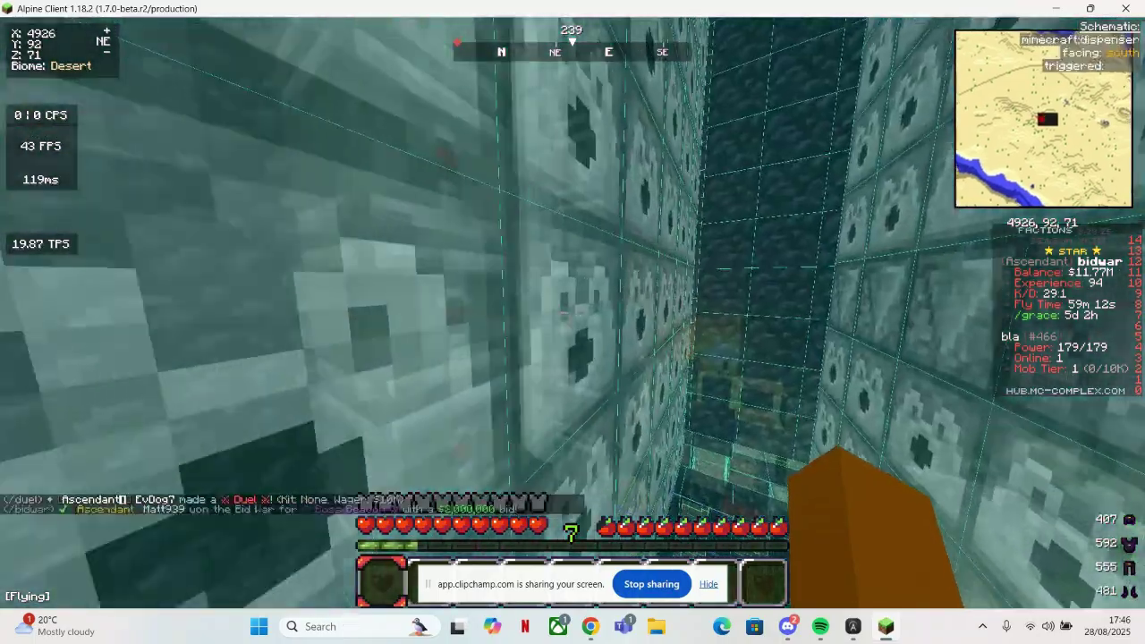
pyautogui.press('space')
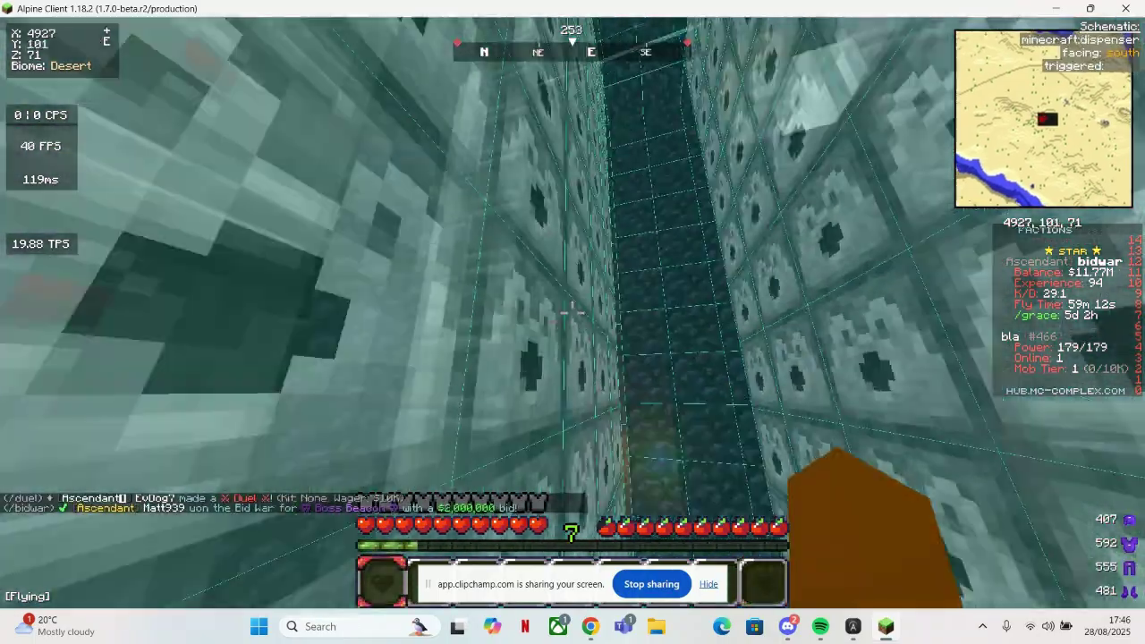
pyautogui.press('space')
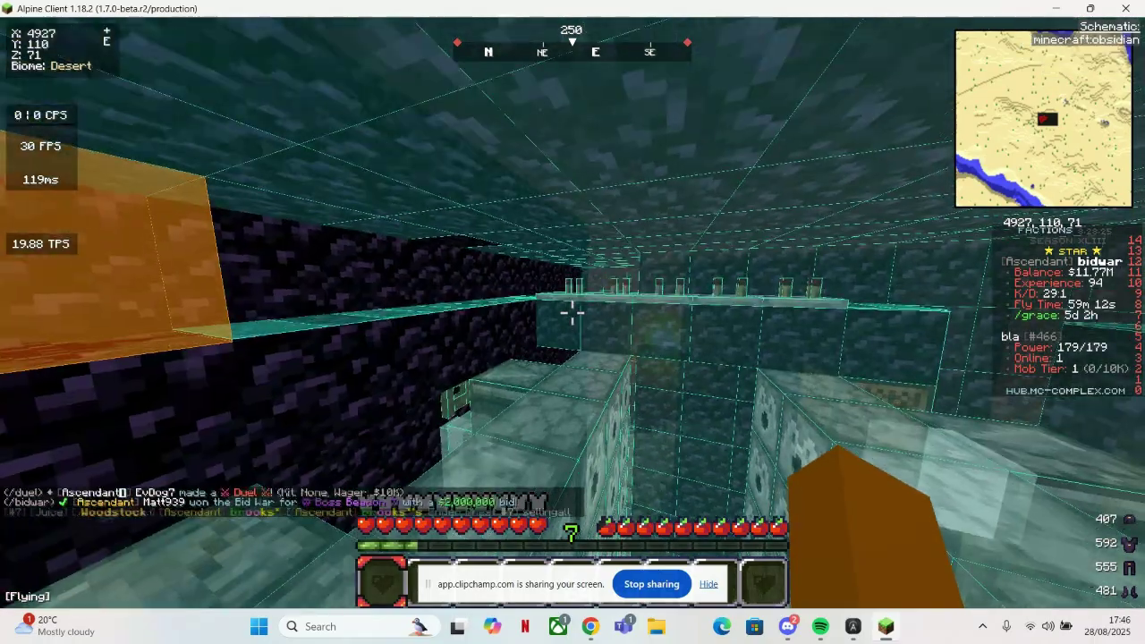
pyautogui.press('w')
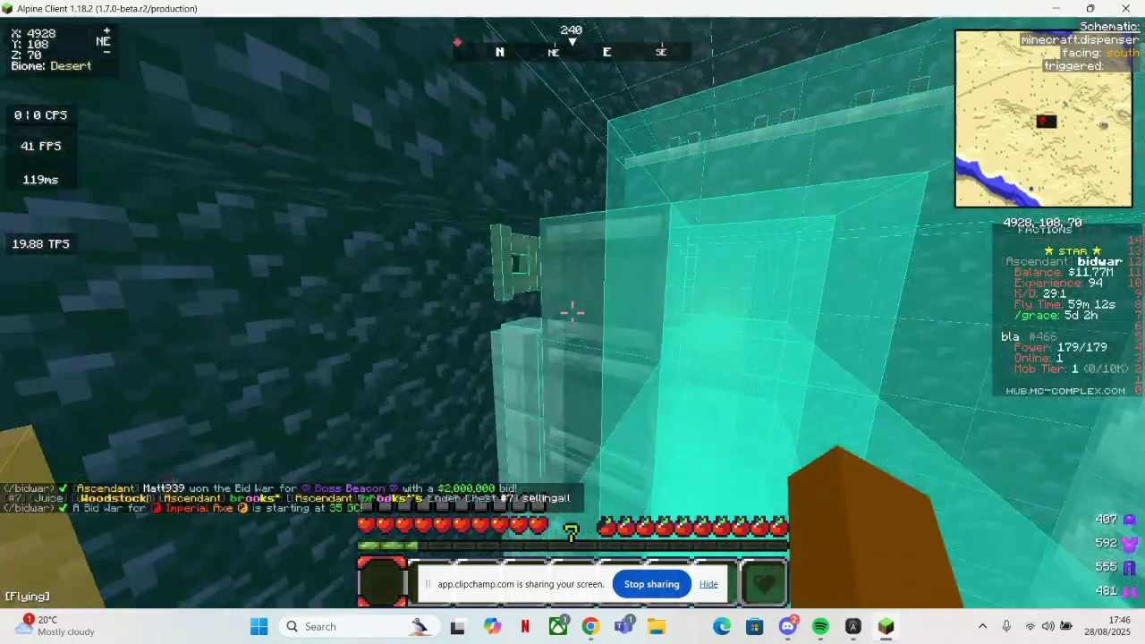
pyautogui.press('a')
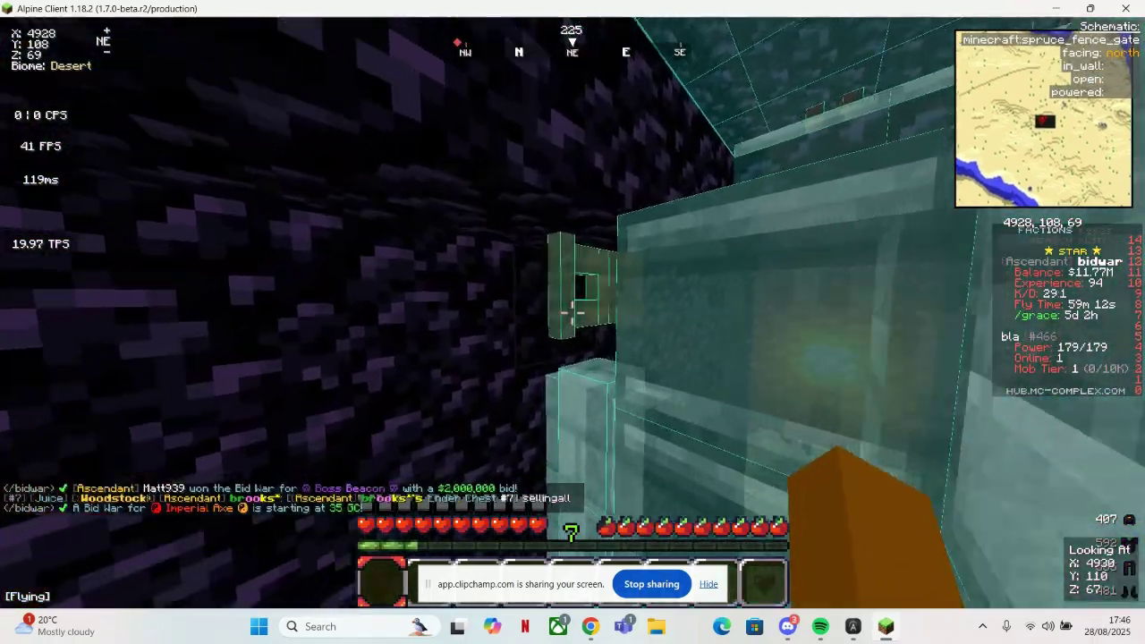
pyautogui.middleClick(572, 313)
# Step: Fly down to the cannon build's floor and place obsidian into three schematic gaps
pyautogui.press('e')
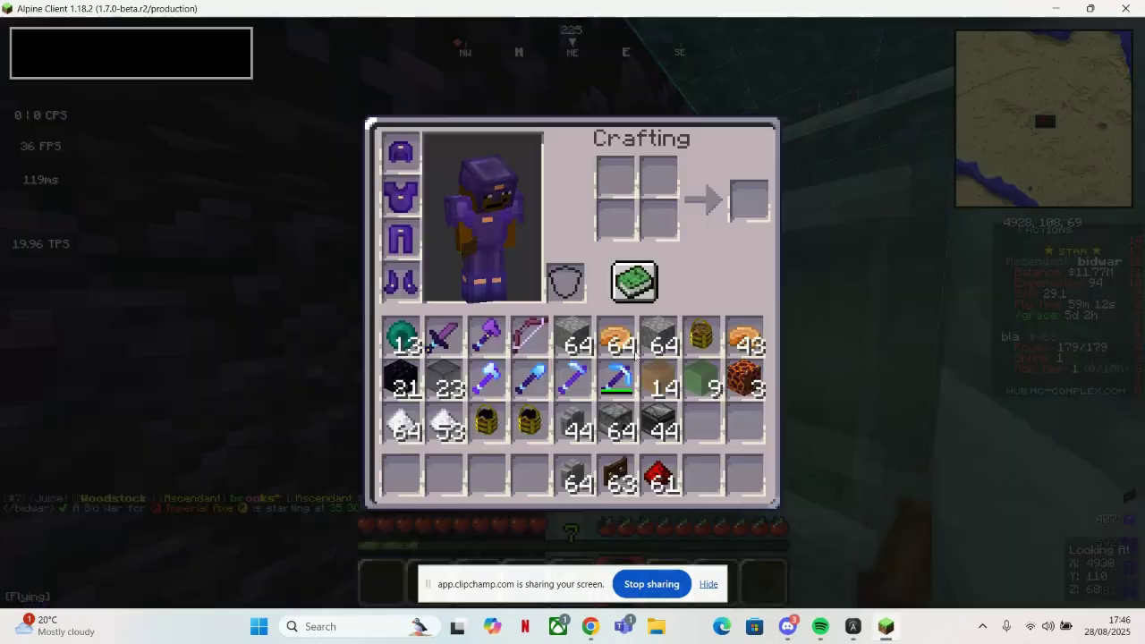
pyautogui.press('e')
pyautogui.press('w')
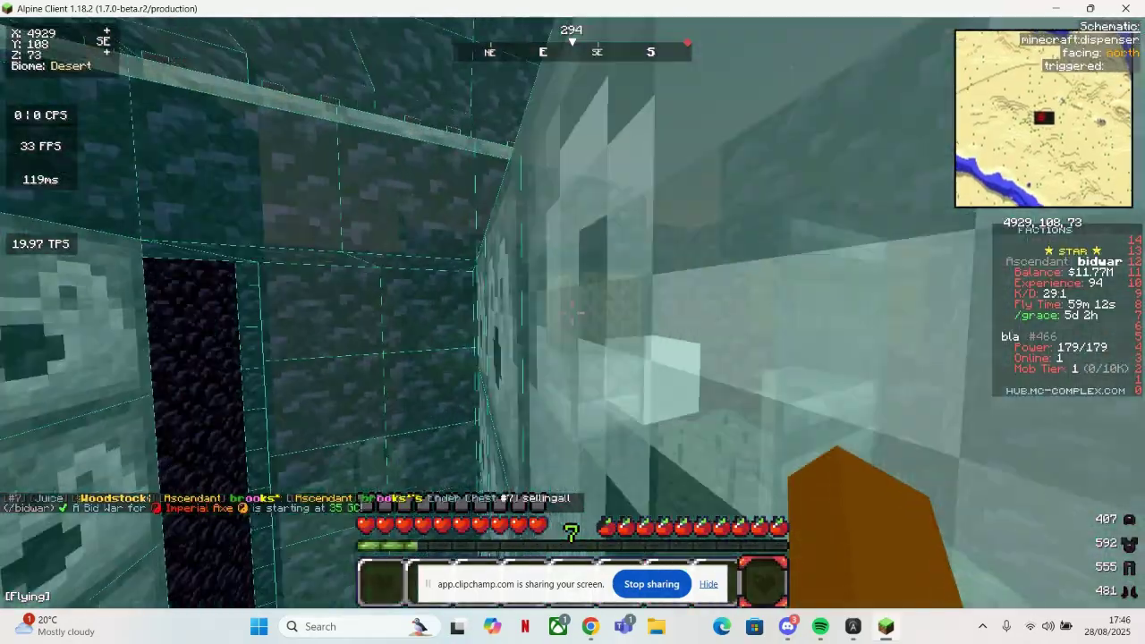
pyautogui.press('7')
pyautogui.press('8')
pyautogui.press('shift')
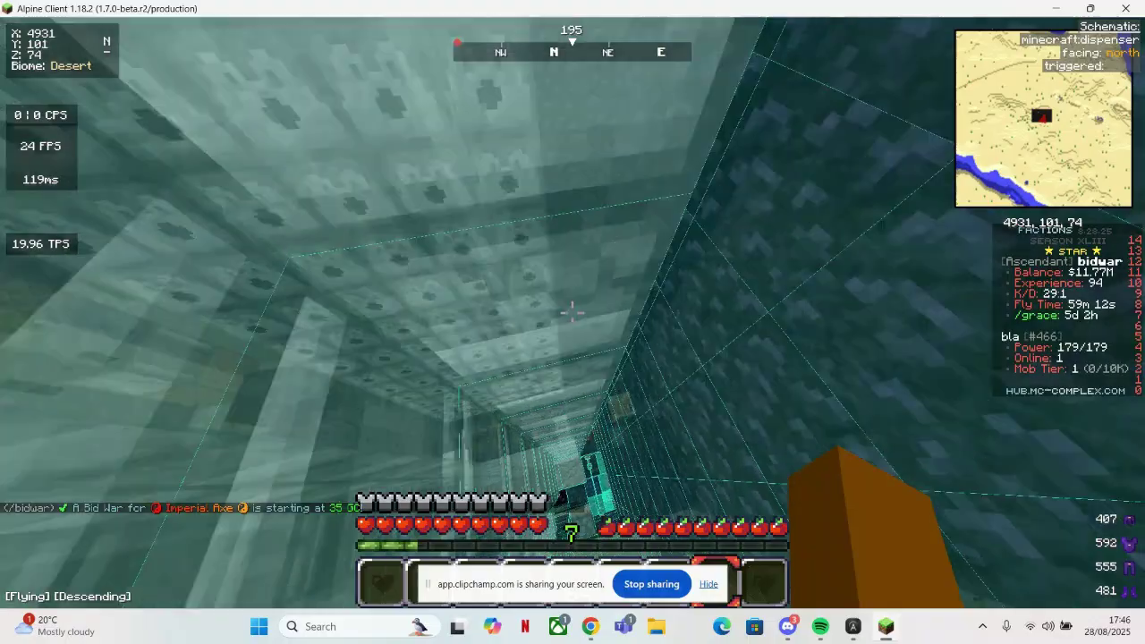
pyautogui.press('shift')
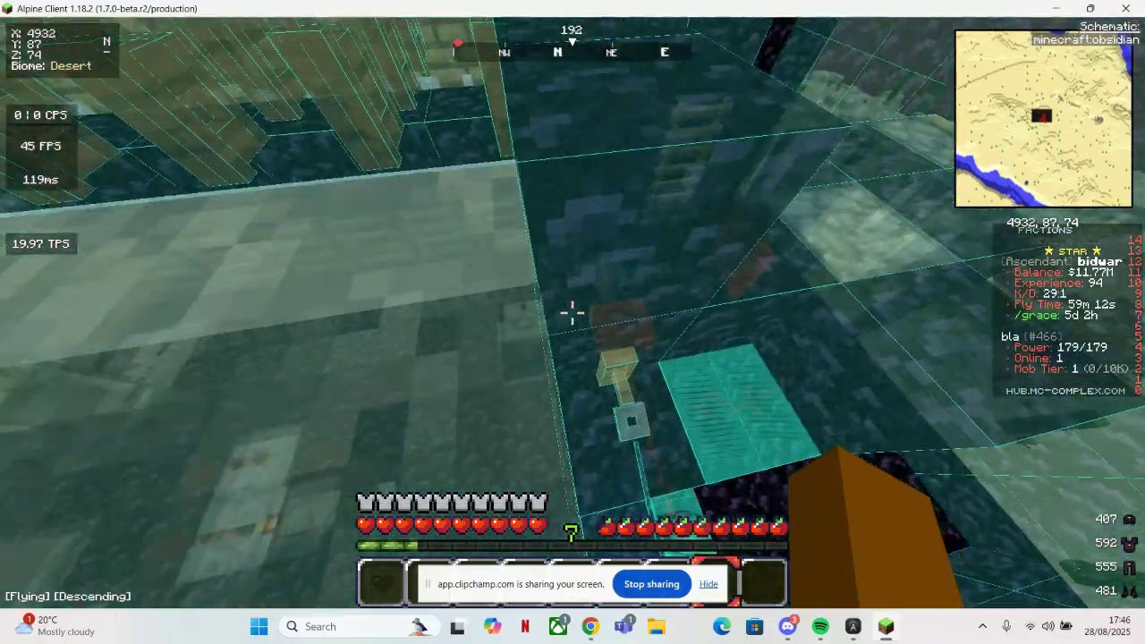
pyautogui.press('w')
pyautogui.press('a')
pyautogui.press('1')
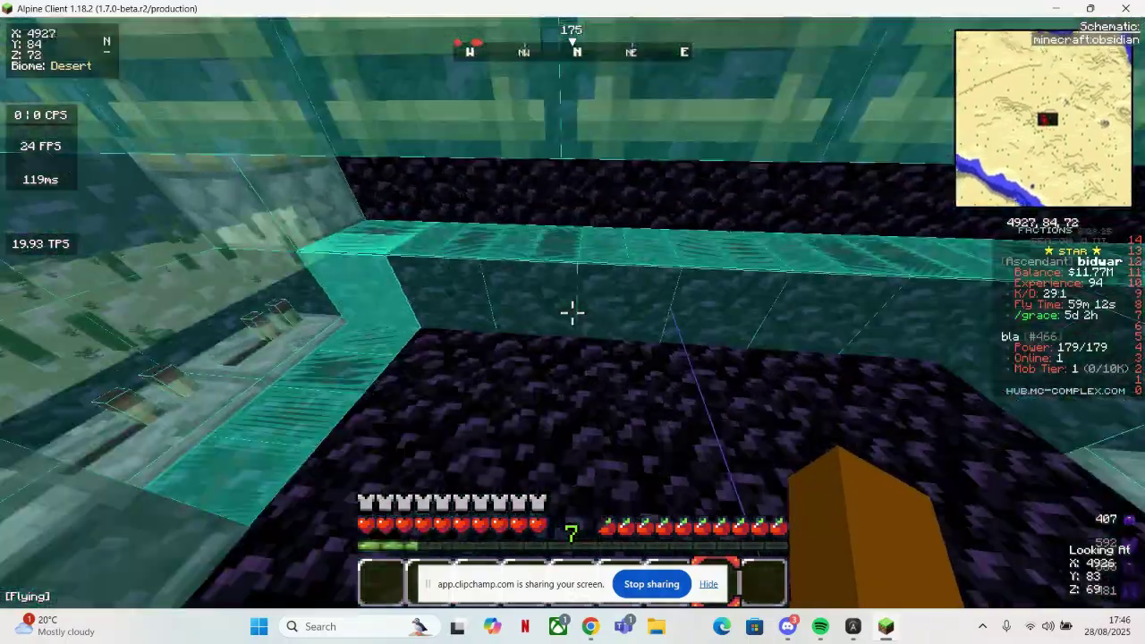
pyautogui.rightClick(573, 312)
pyautogui.rightClick(573, 311)
pyautogui.rightClick(572, 311)
pyautogui.rightClick(572, 311)
# Step: Cross to the repeater section holding redstone repeaters, then fly up through the build
pyautogui.press('7')
pyautogui.press('a')
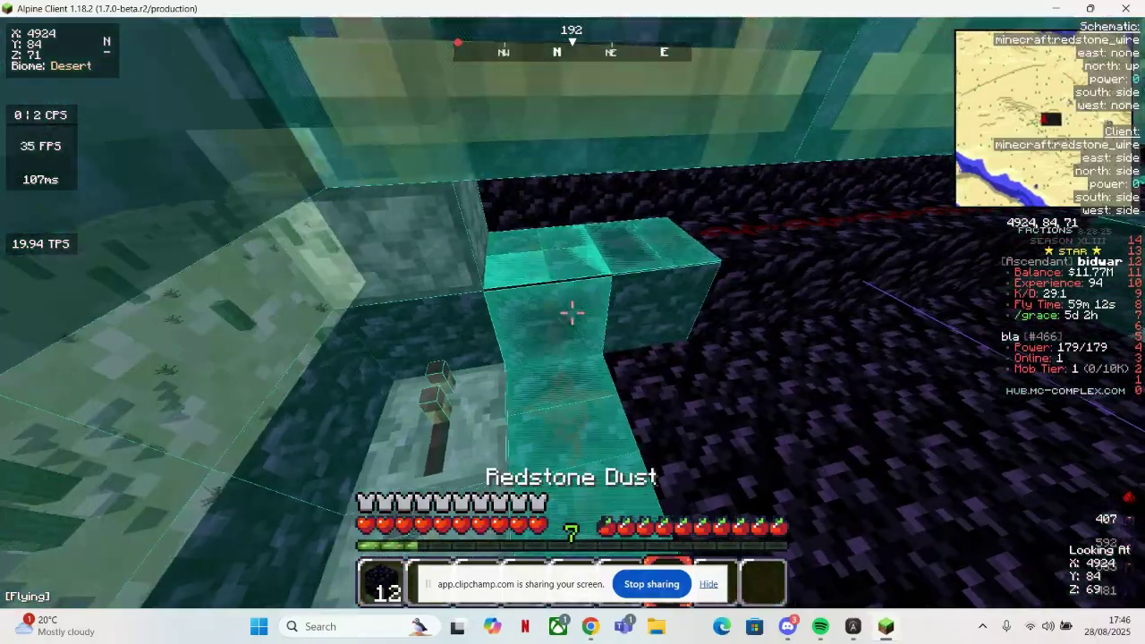
pyautogui.press('s')
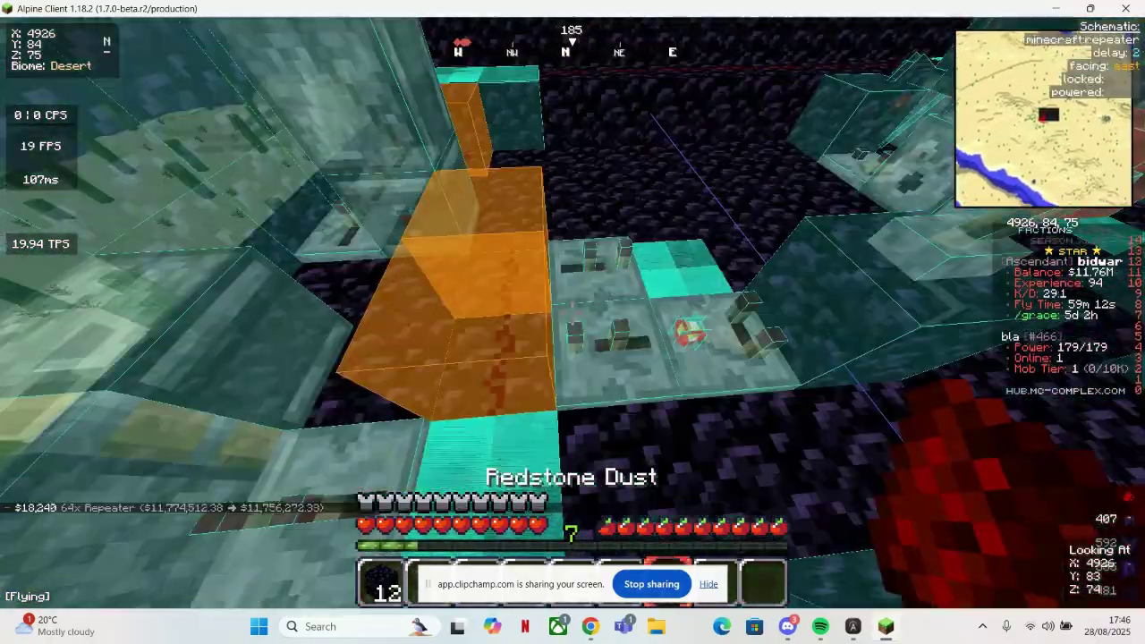
pyautogui.press('3')
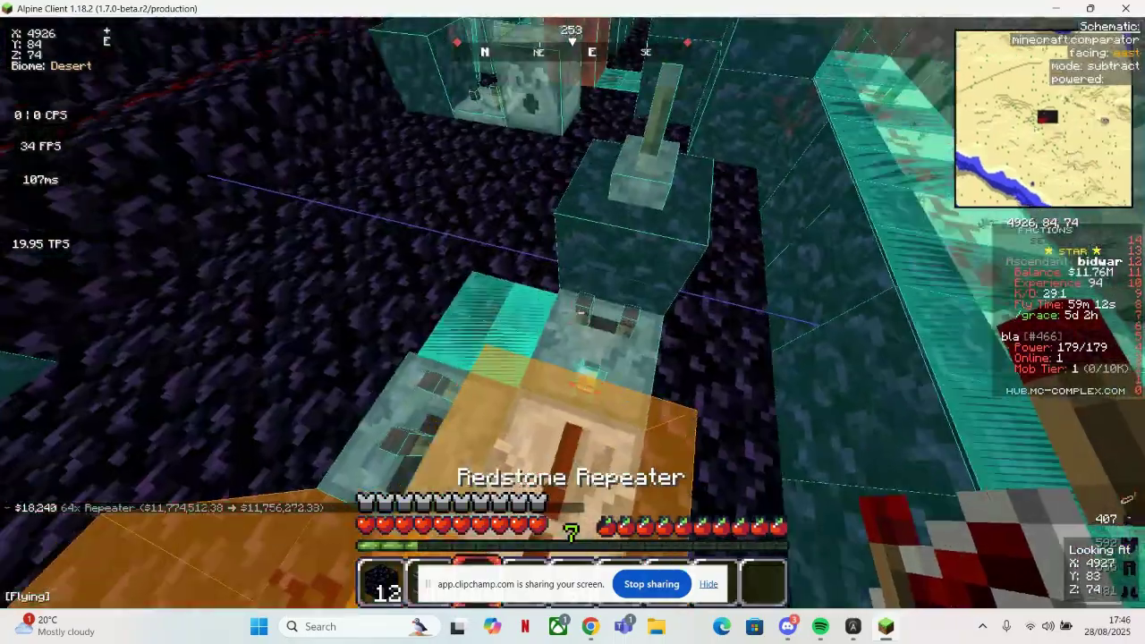
pyautogui.press('d')
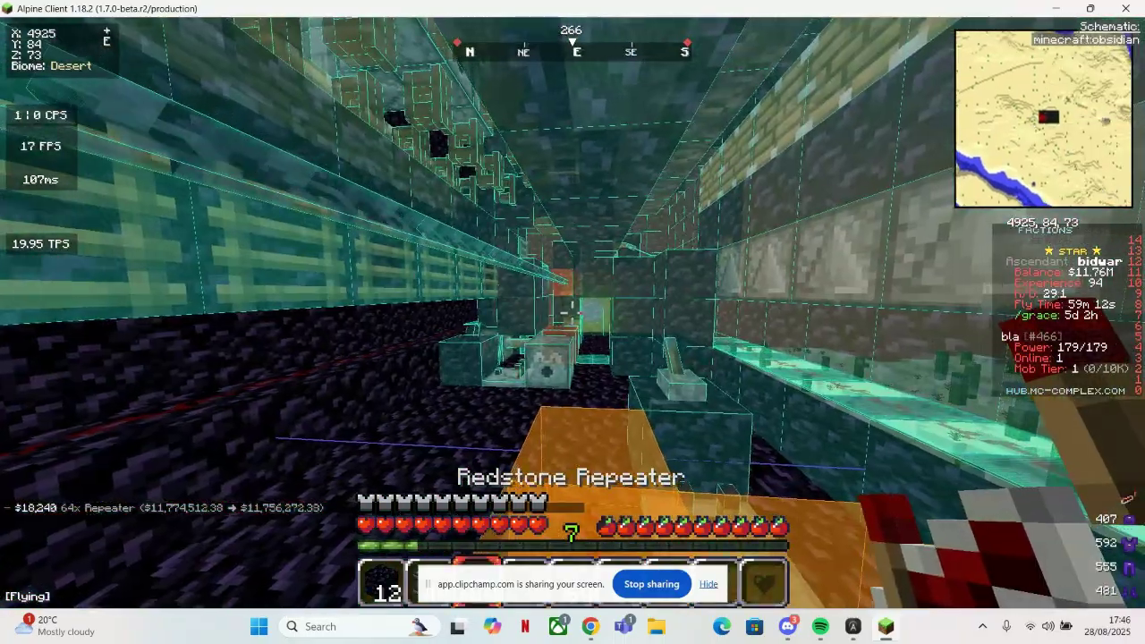
pyautogui.press('e')
pyautogui.press('e')
pyautogui.press('9')
pyautogui.press('space')
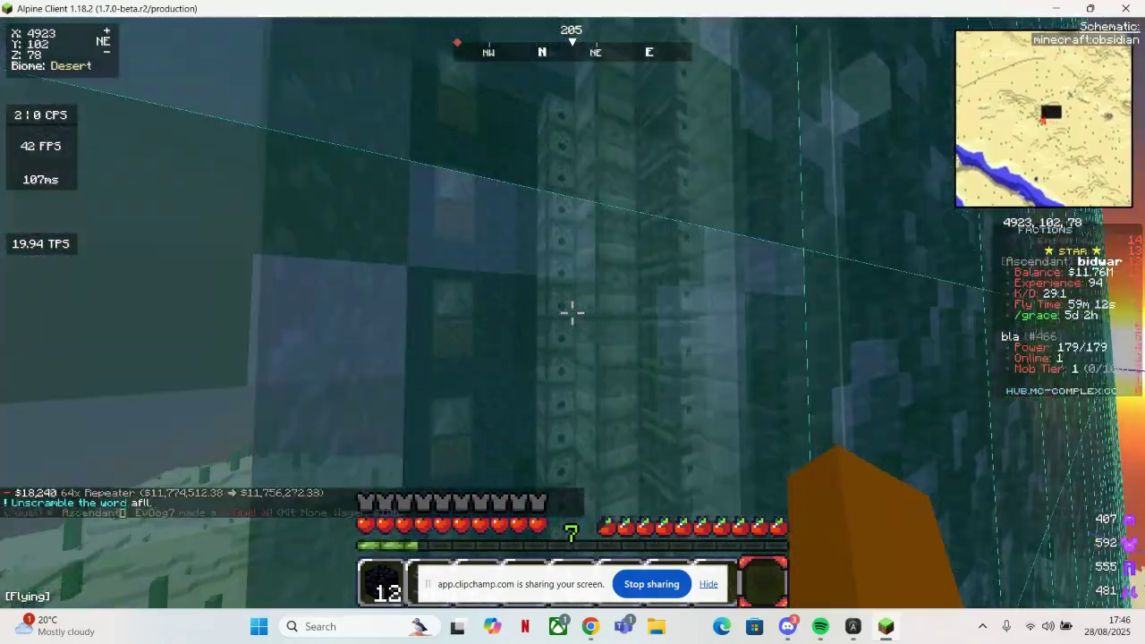
# Step: Search the Alpine modules for 'fac' and enable Breadcrumbs in the Factions module
pyautogui.press('Escape')
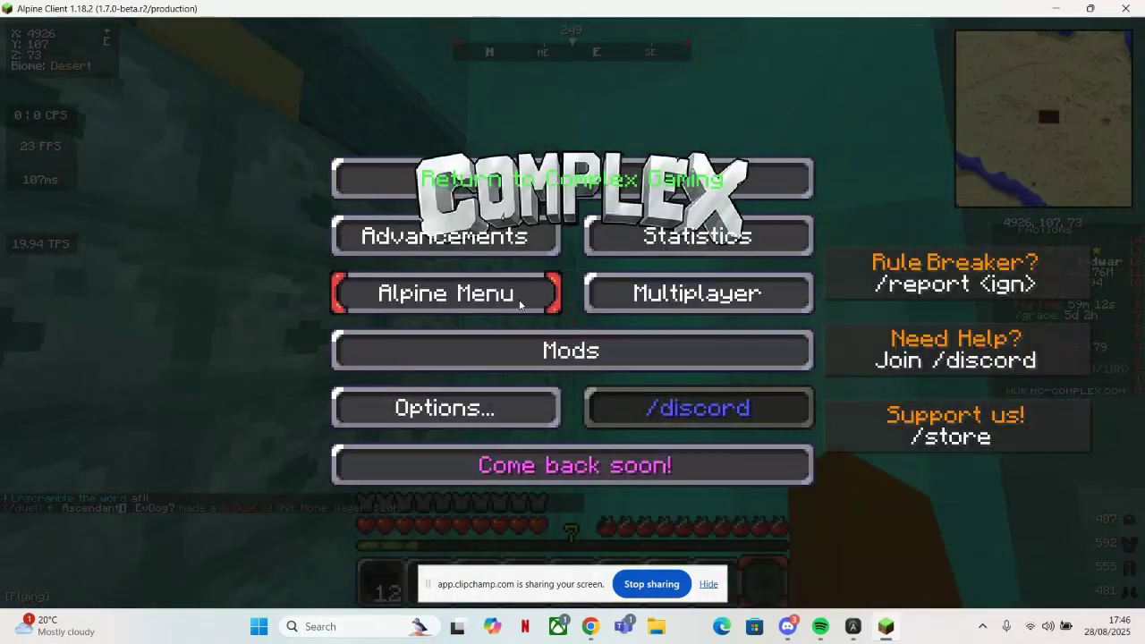
pyautogui.click(520, 305)
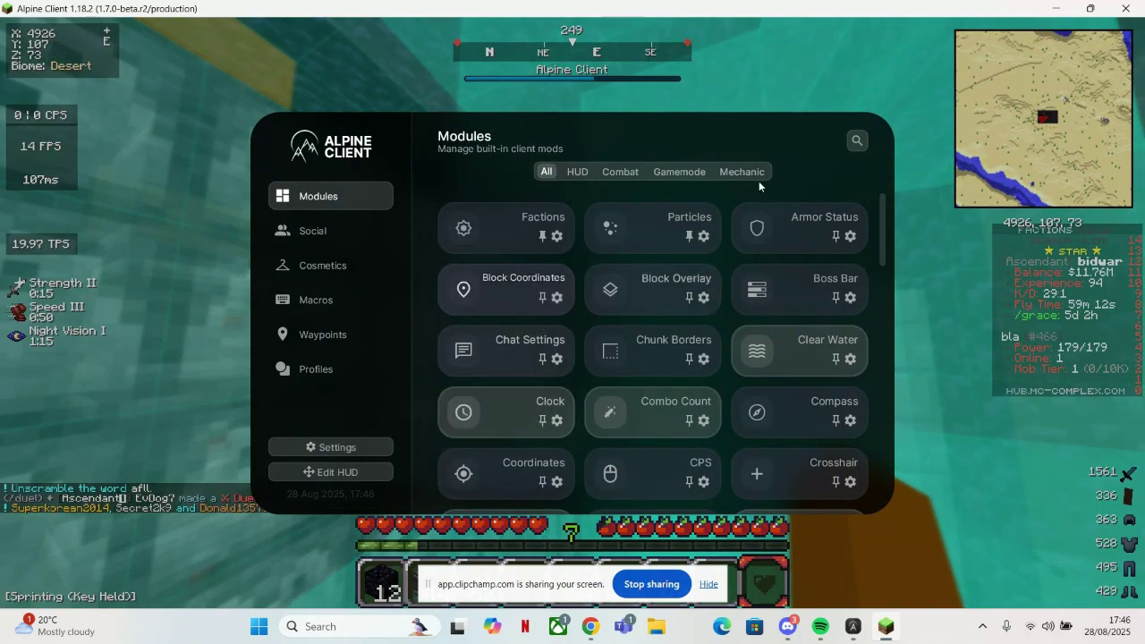
pyautogui.click(857, 140)
pyautogui.write('fac')
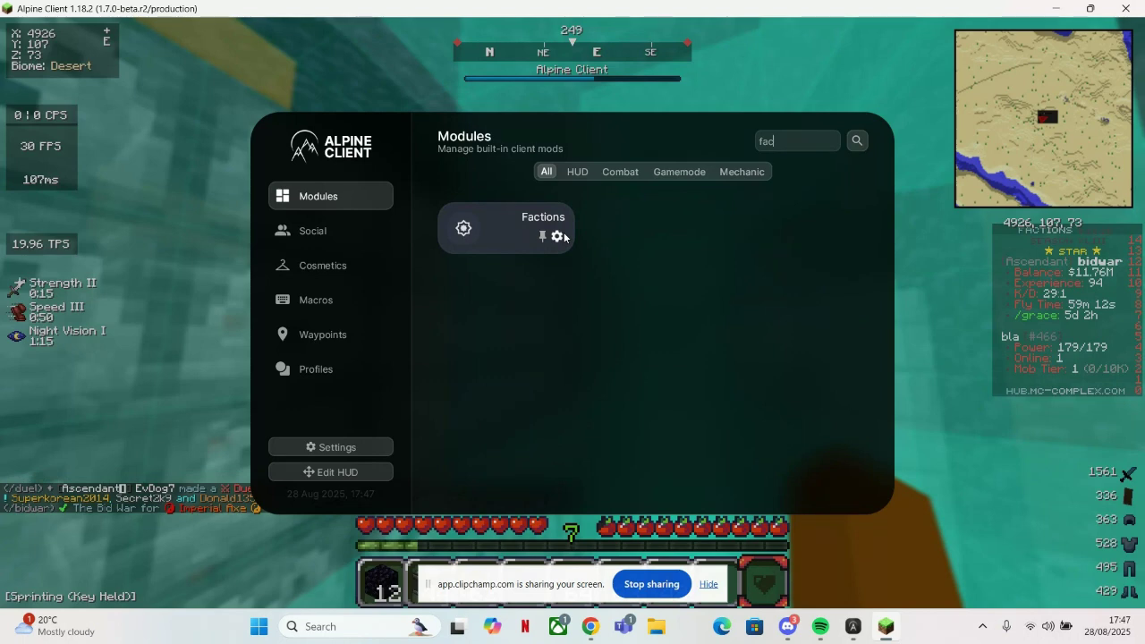
pyautogui.click(555, 236)
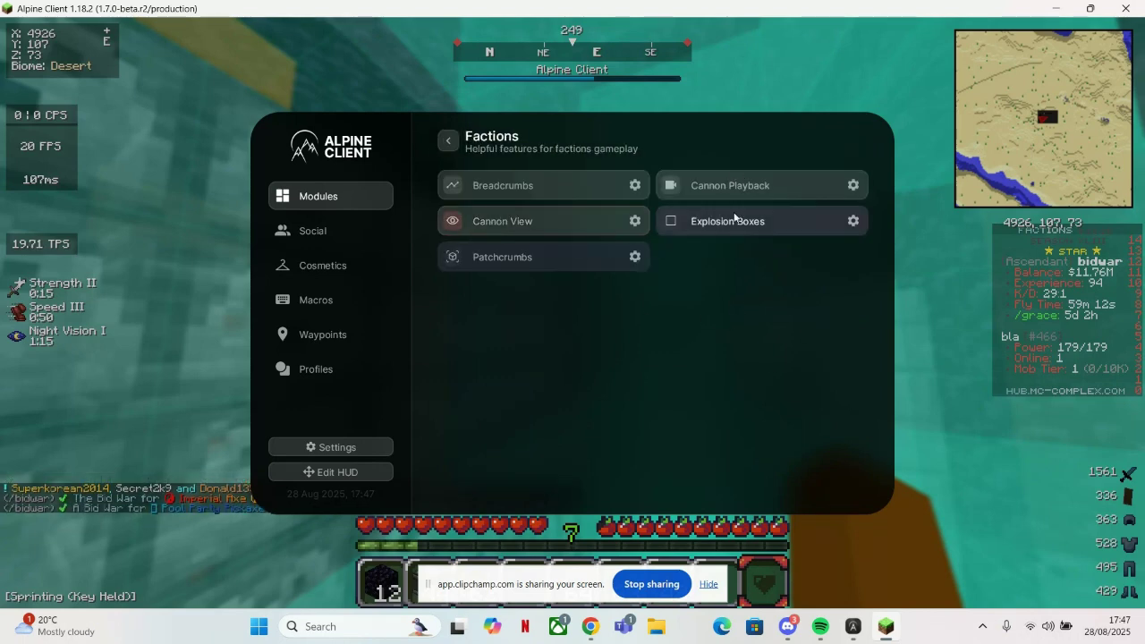
pyautogui.click(451, 197)
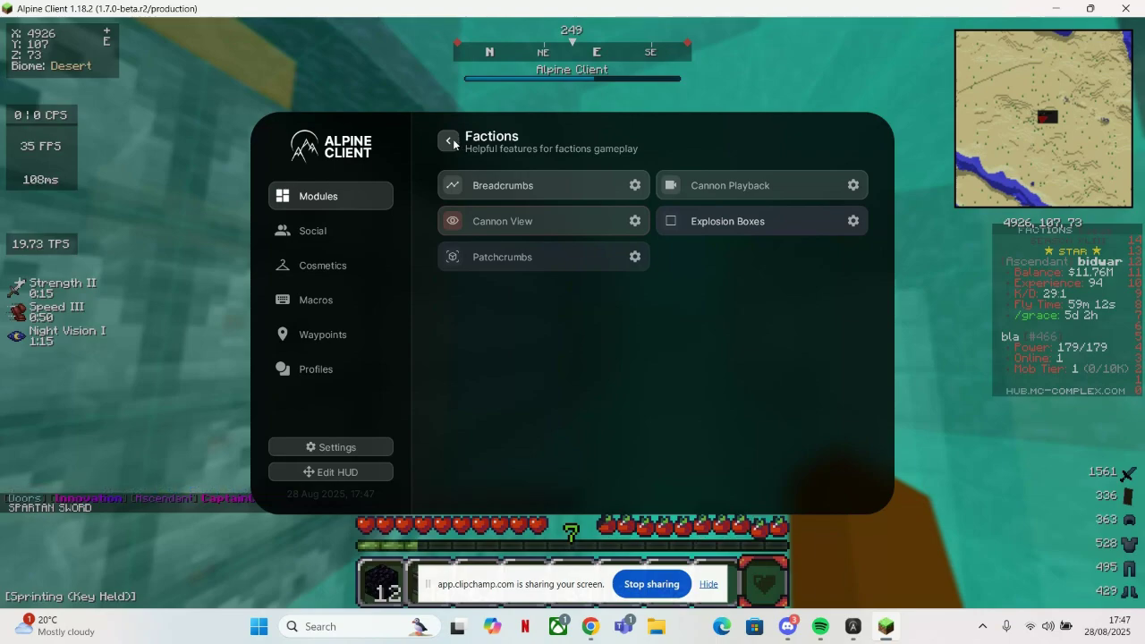
pyautogui.click(455, 140)
# Step: Fly up over the build and descend beside the obsidian tower
pyautogui.press('Escape')
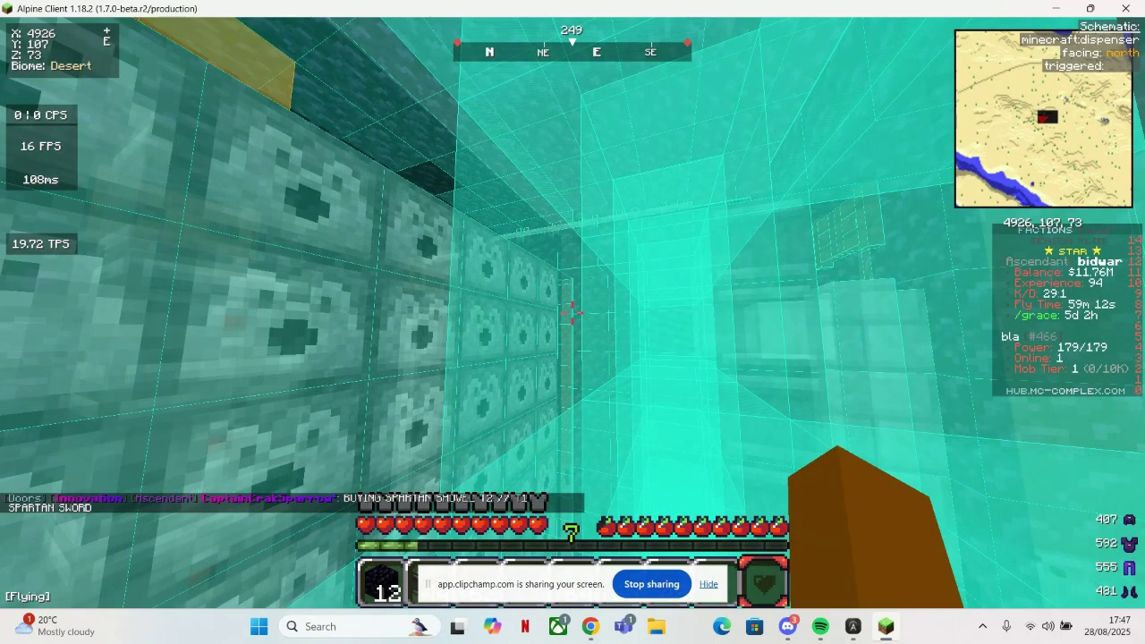
pyautogui.press('space')
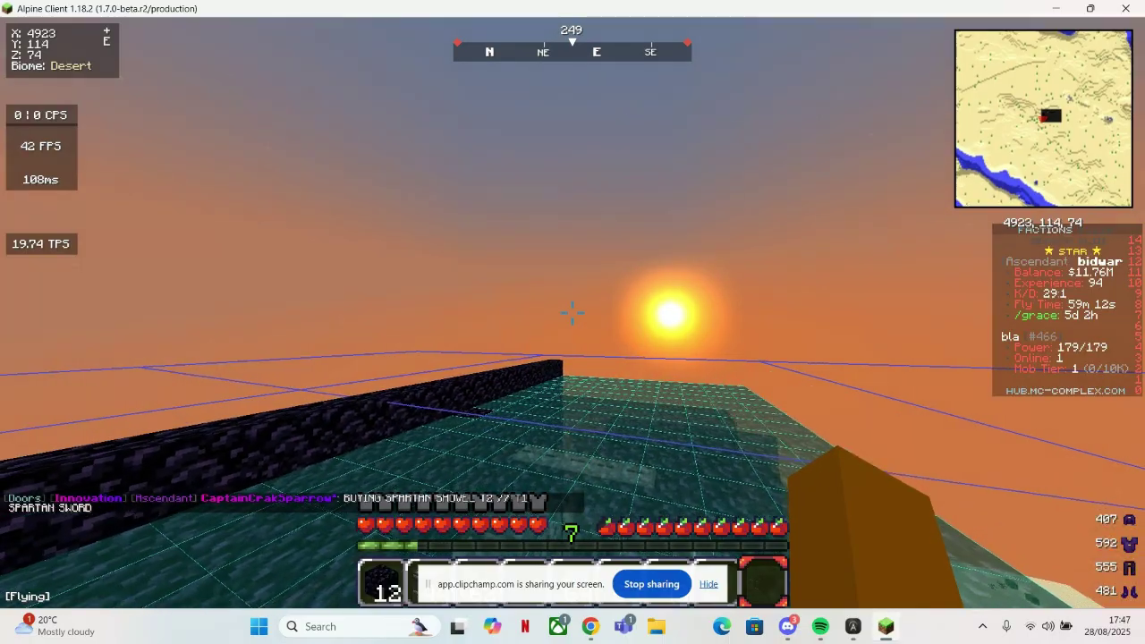
pyautogui.press('w')
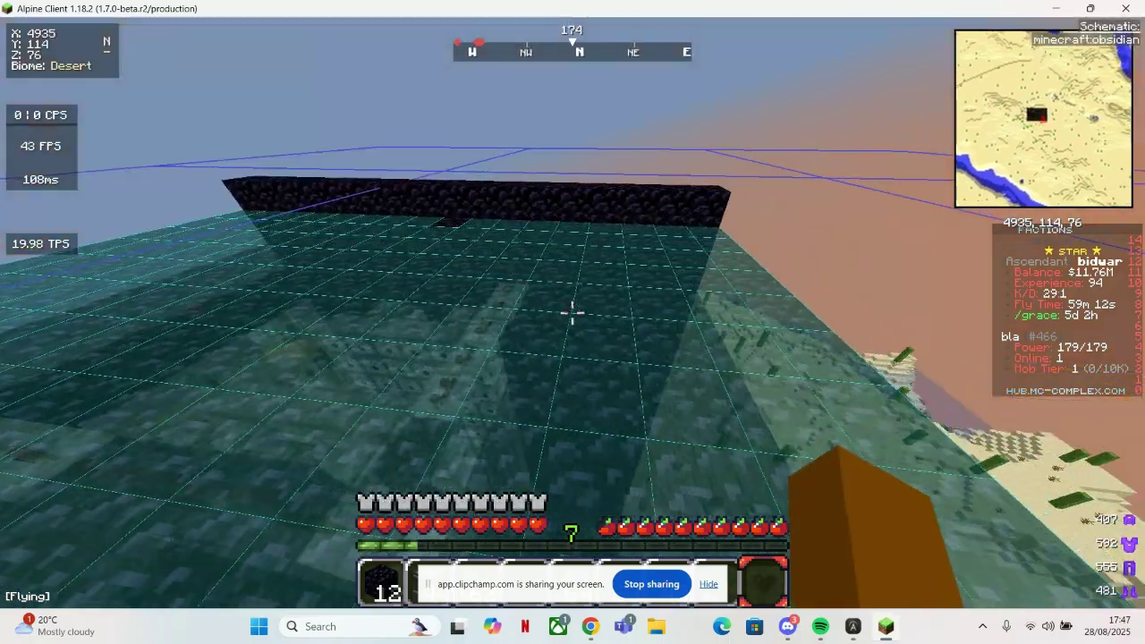
pyautogui.press('5')
pyautogui.press('shift')
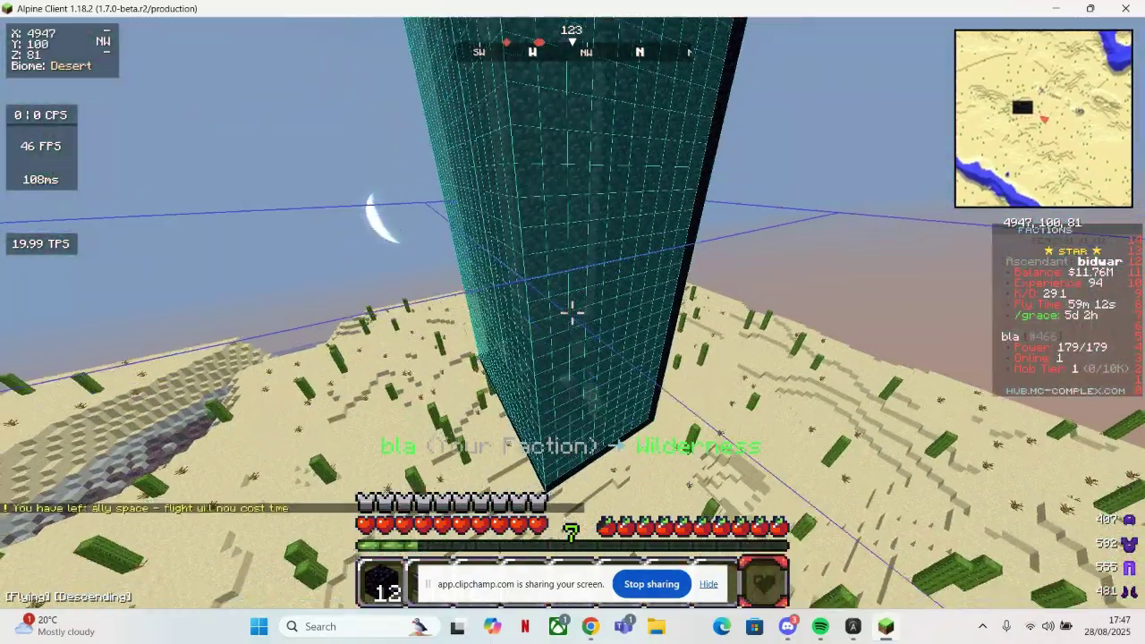
pyautogui.press('w')
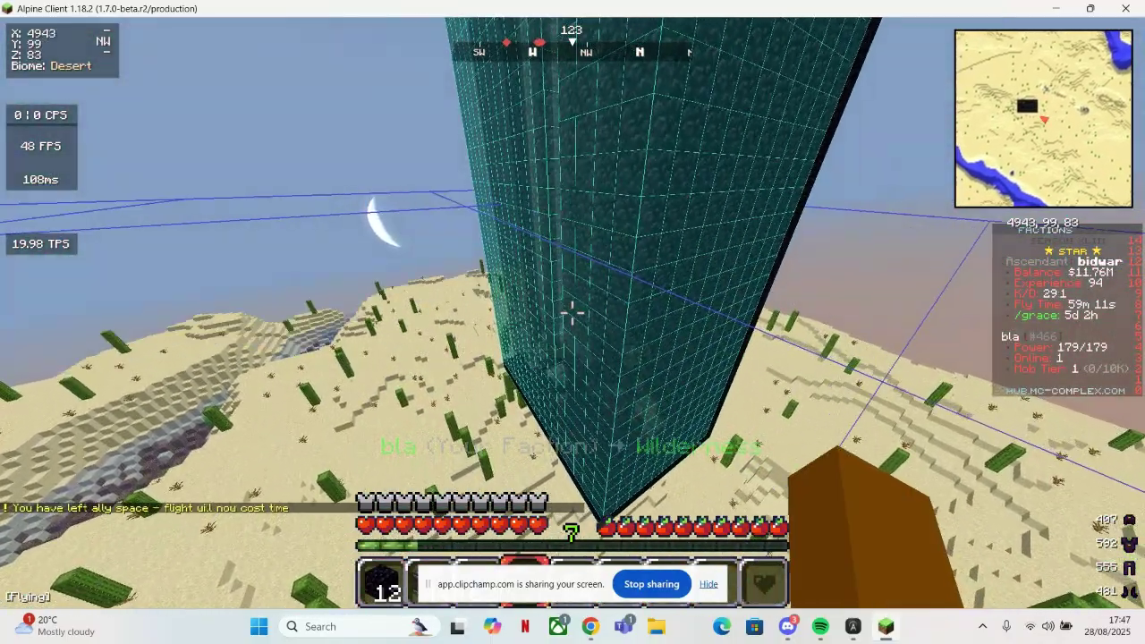
# Step: Set the Litematica layer mode to Single Layer while flying back down alongside the tower
pyautogui.press('1')
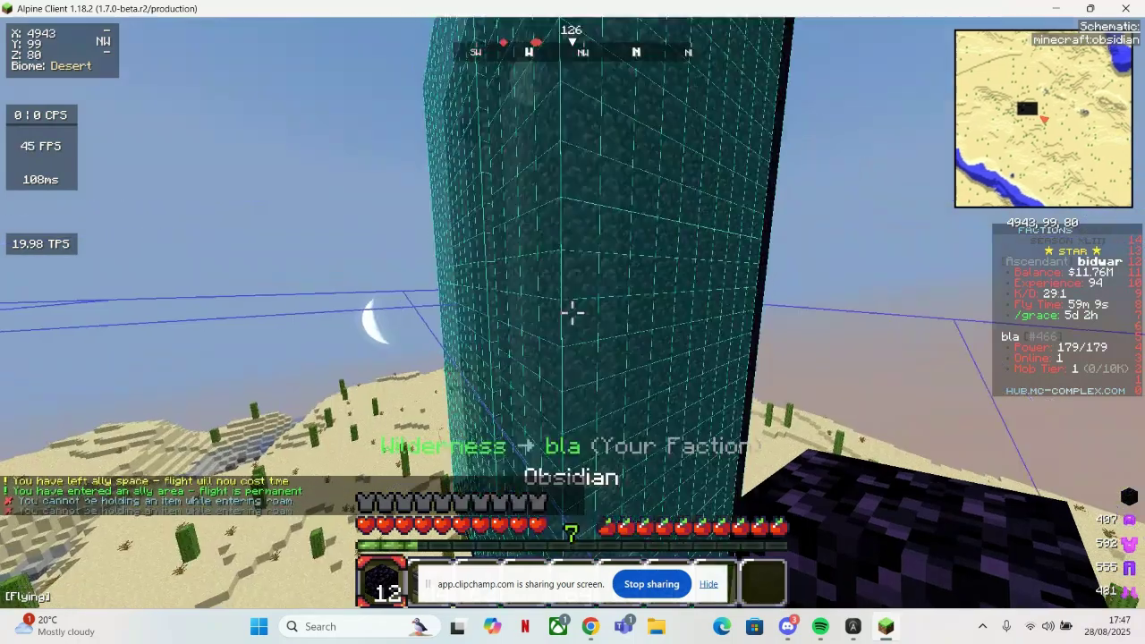
pyautogui.press('s')
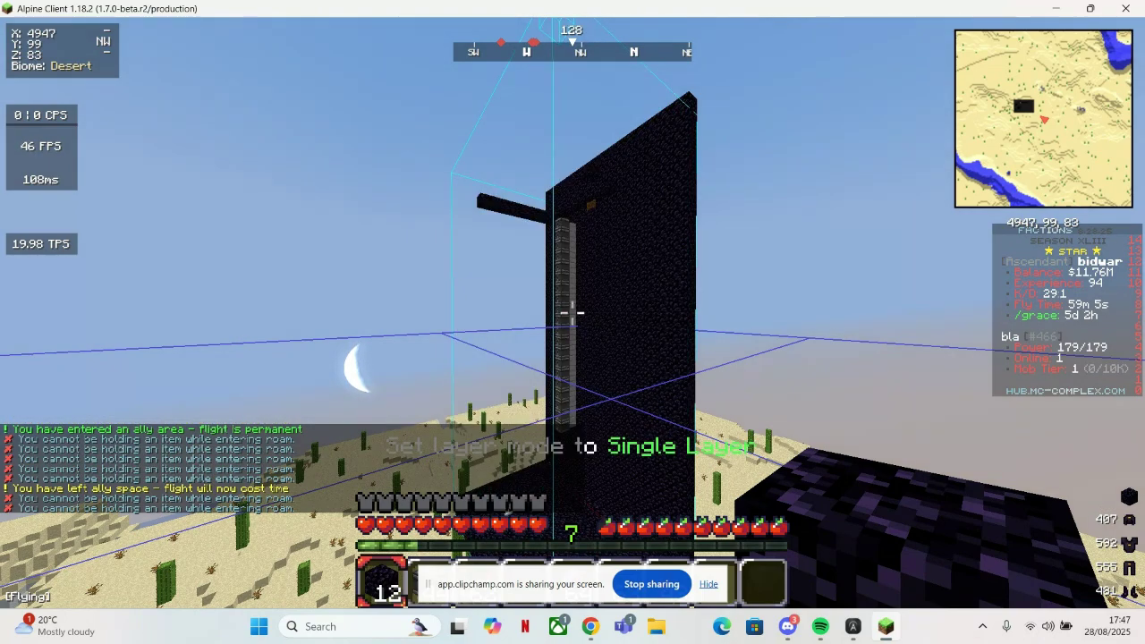
pyautogui.press('w')
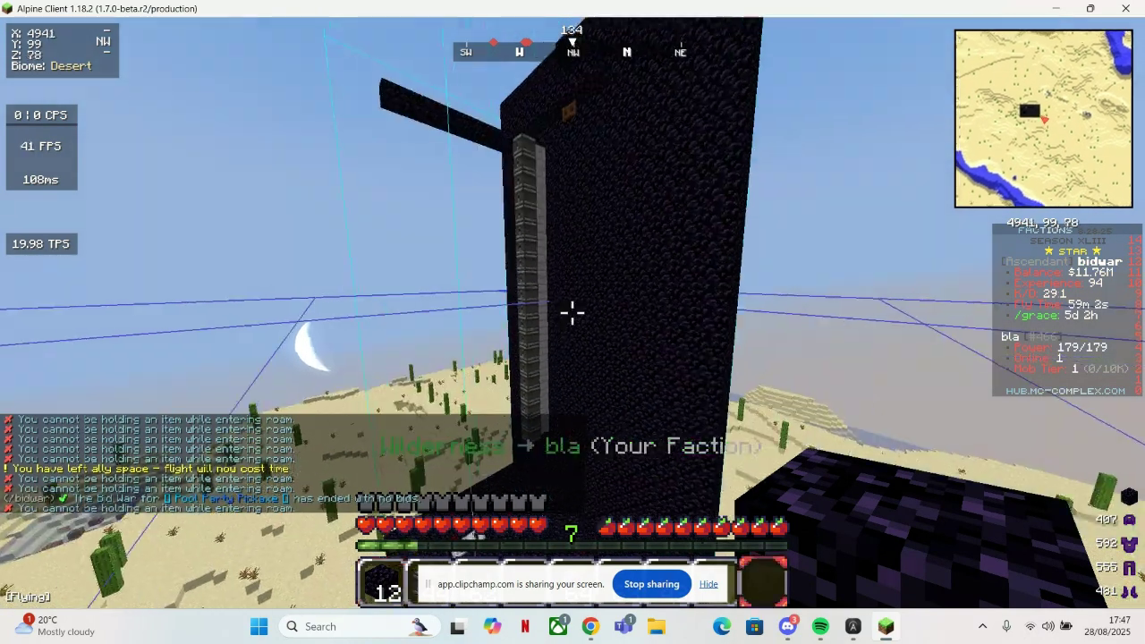
pyautogui.press('w')
pyautogui.press('shift')
pyautogui.scroll(-3, 572, 322)
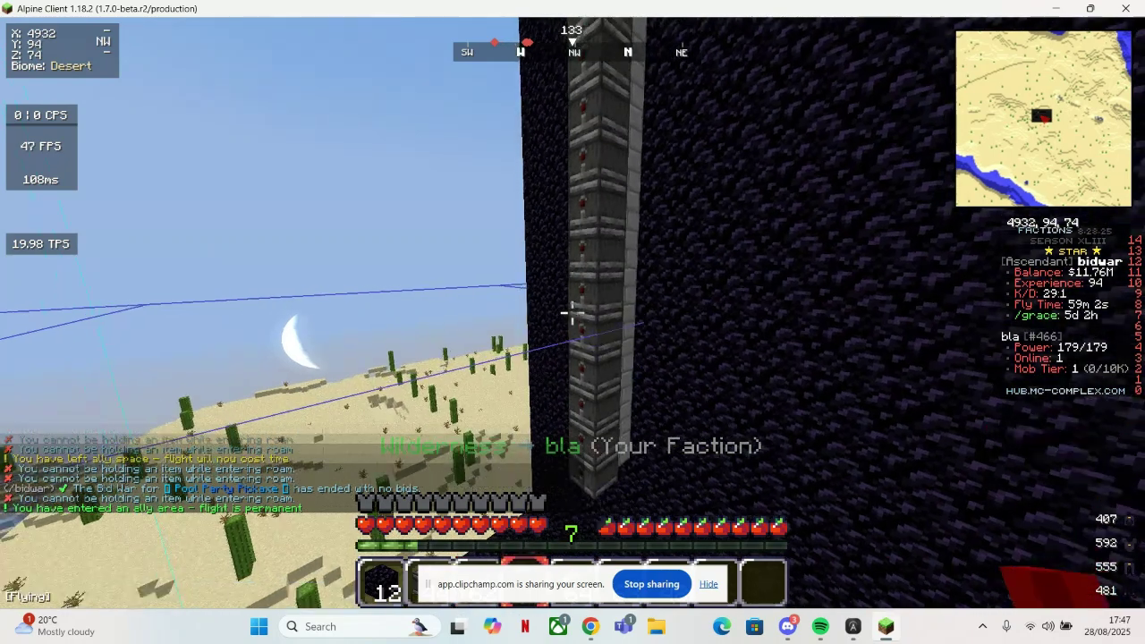
pyautogui.scroll(-1, 573, 322)
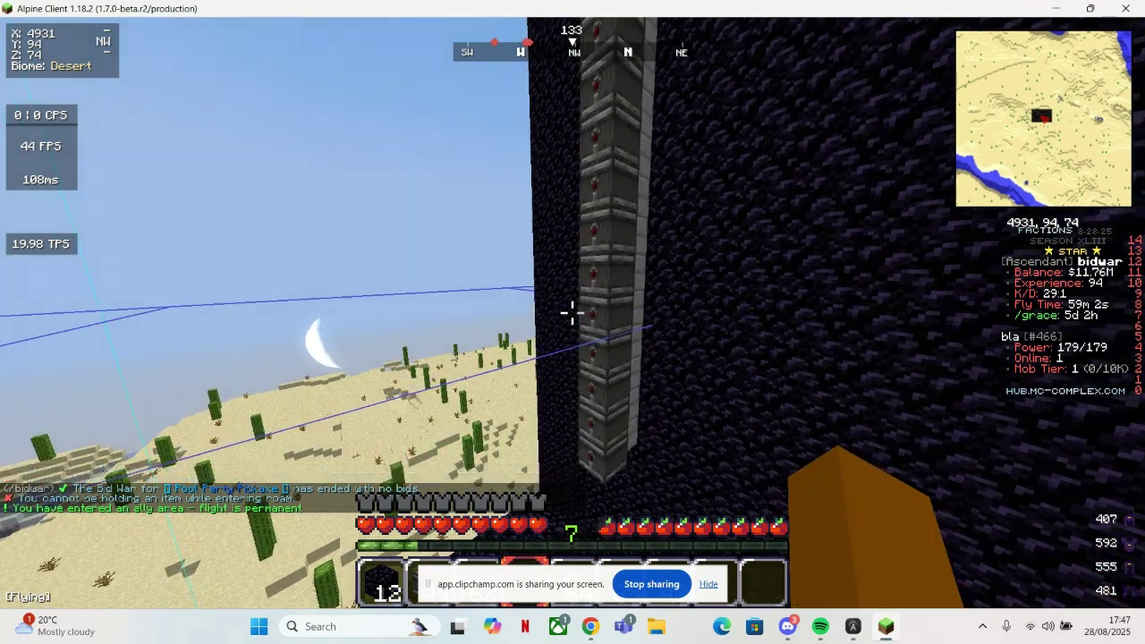